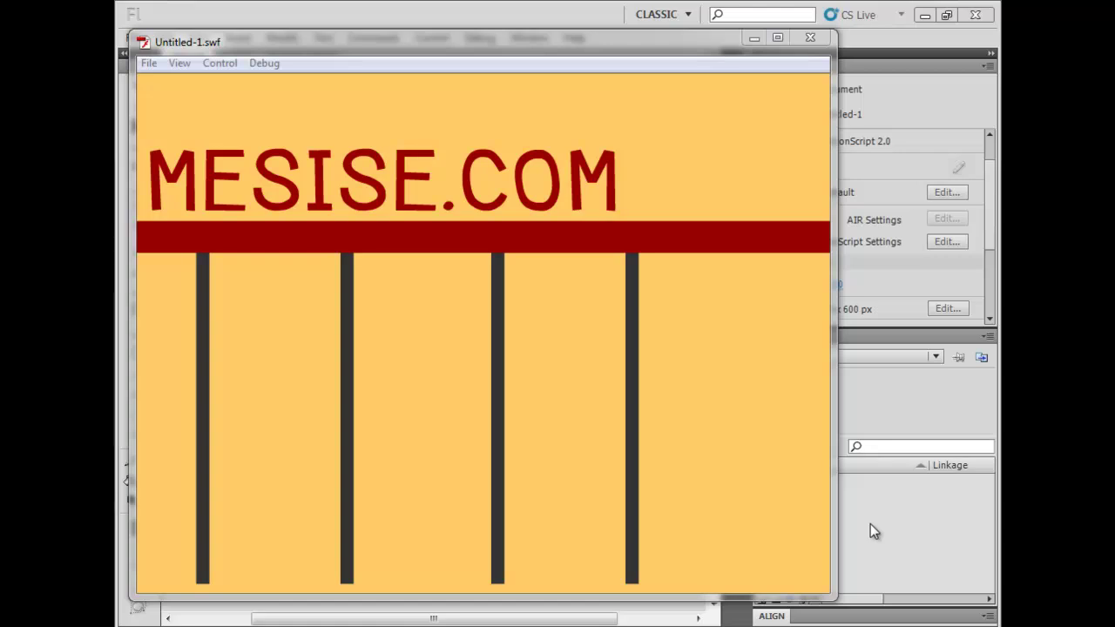
- Save the document to the Desktop as 001 in Flash CS5 format and test the saved movie
left_click(809, 38)
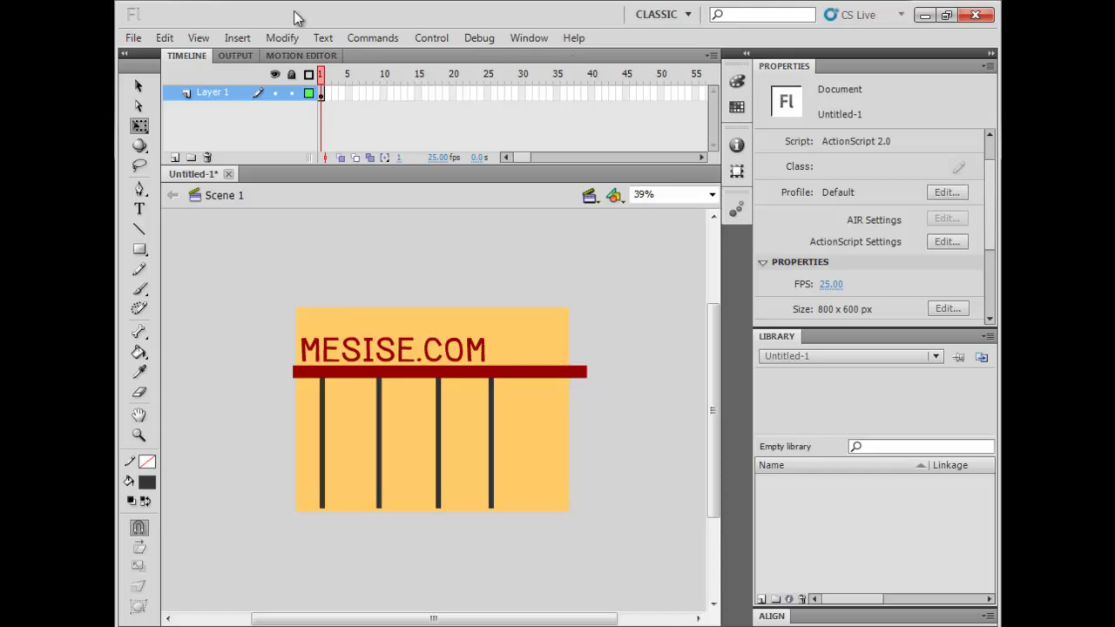
left_click(133, 40)
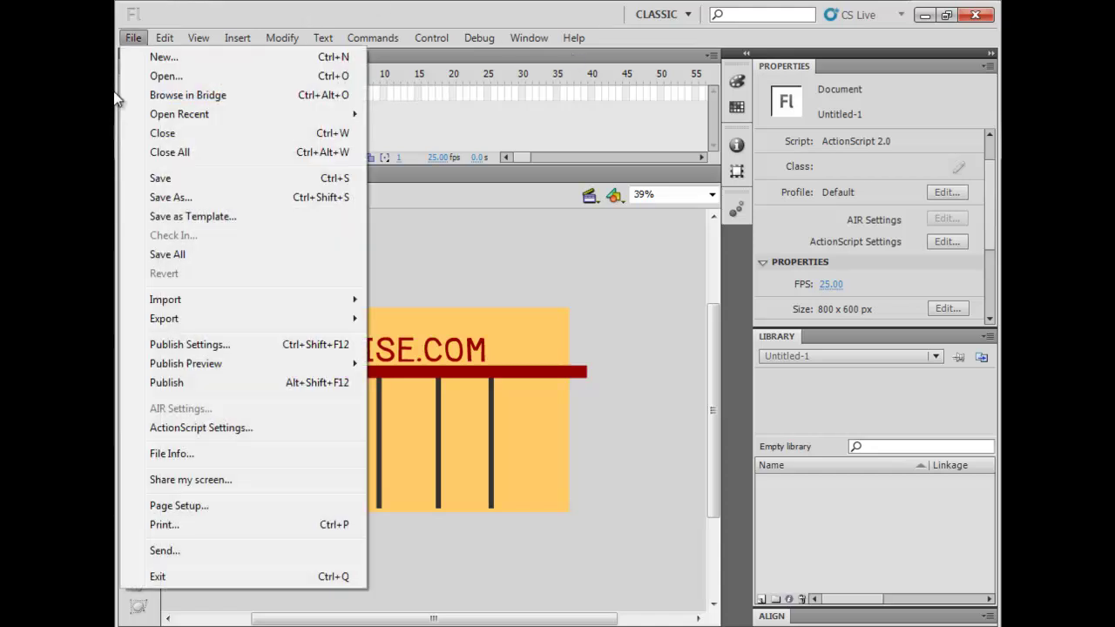
left_click(207, 193)
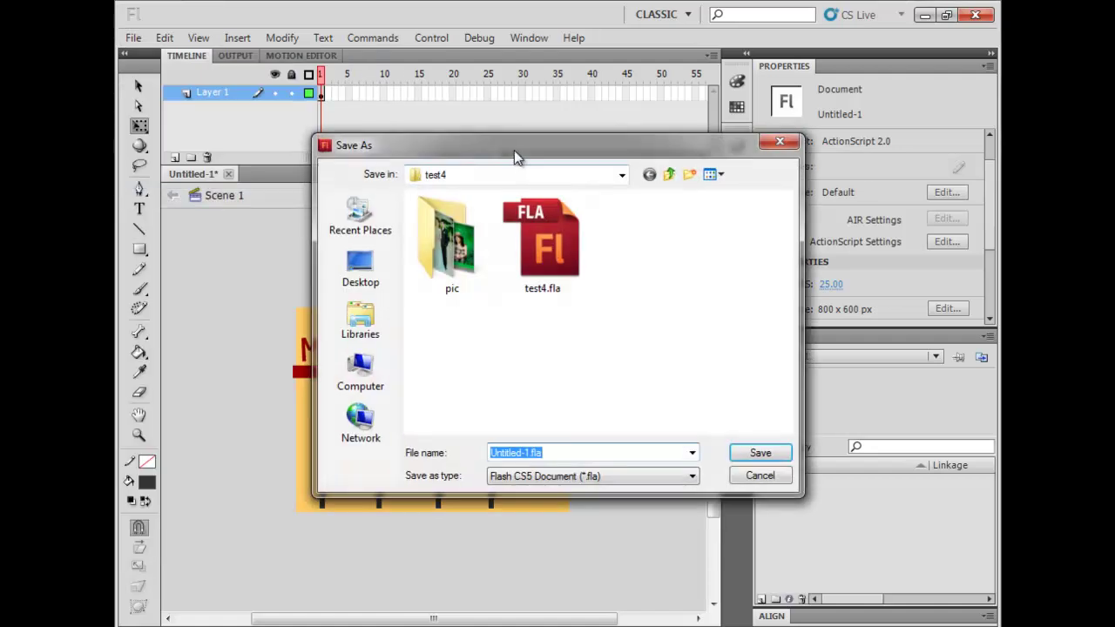
left_click_drag(514, 157, 460, 174)
left_click(307, 283)
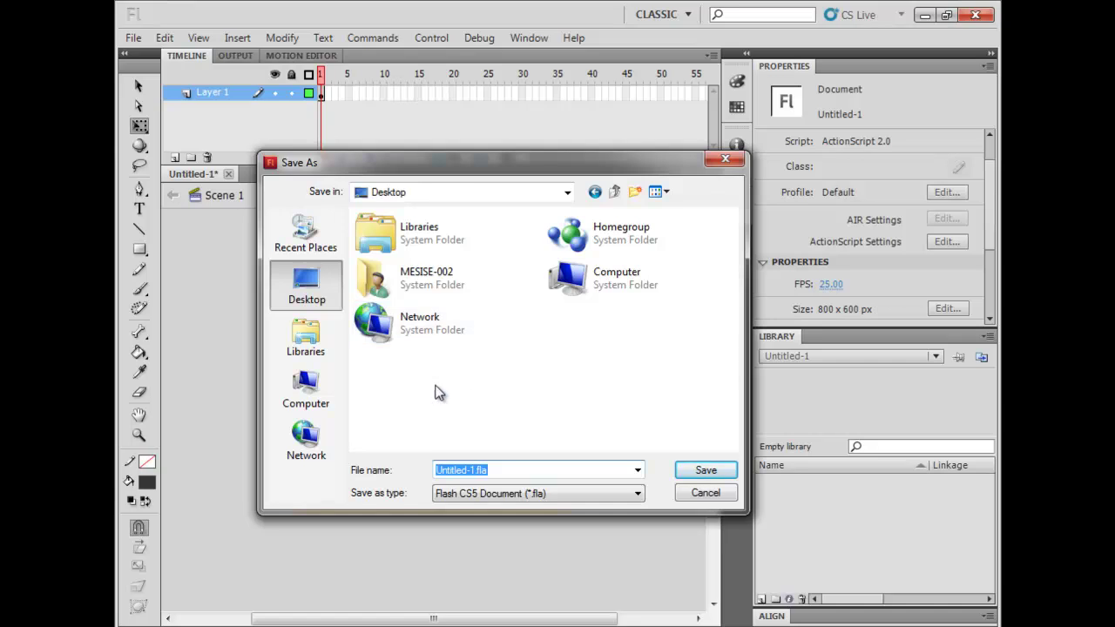
type("001")
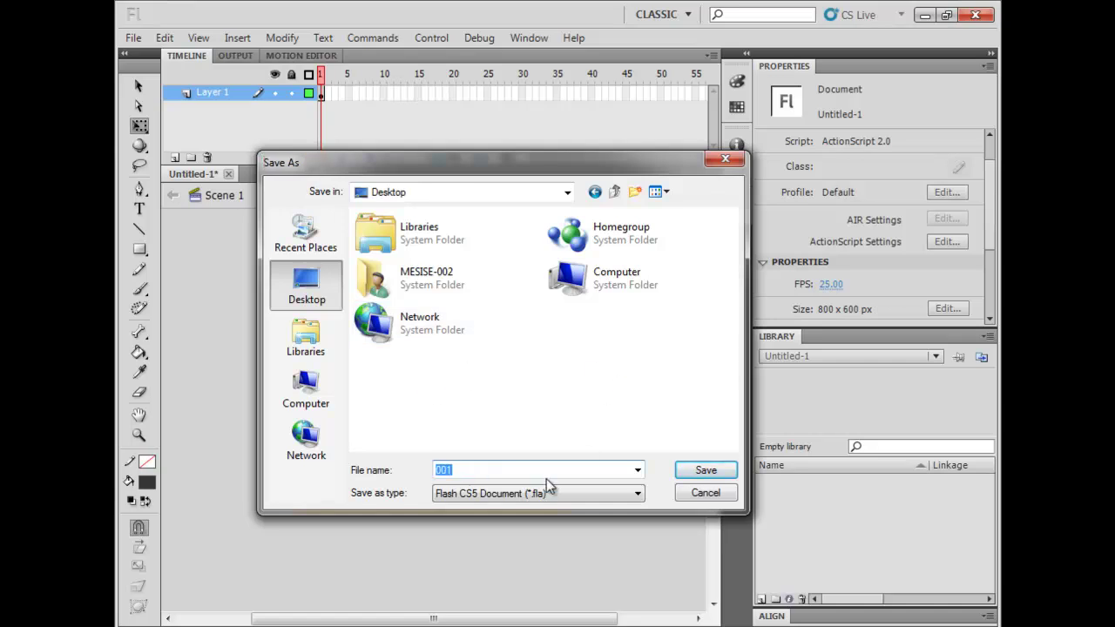
key("Return")
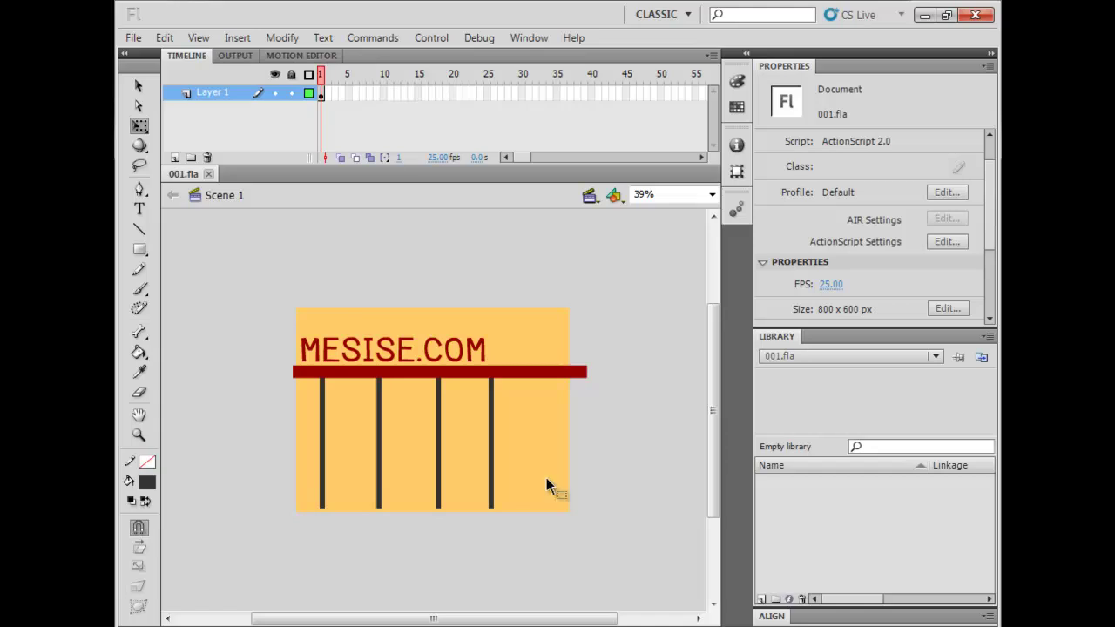
key("ctrl+Return")
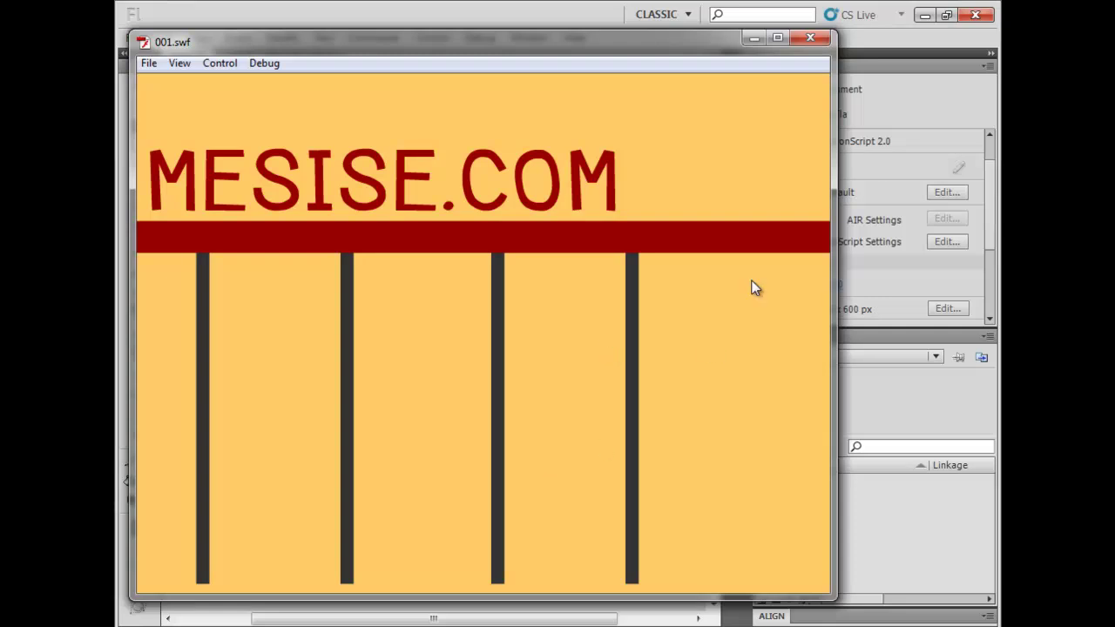
left_click(808, 38)
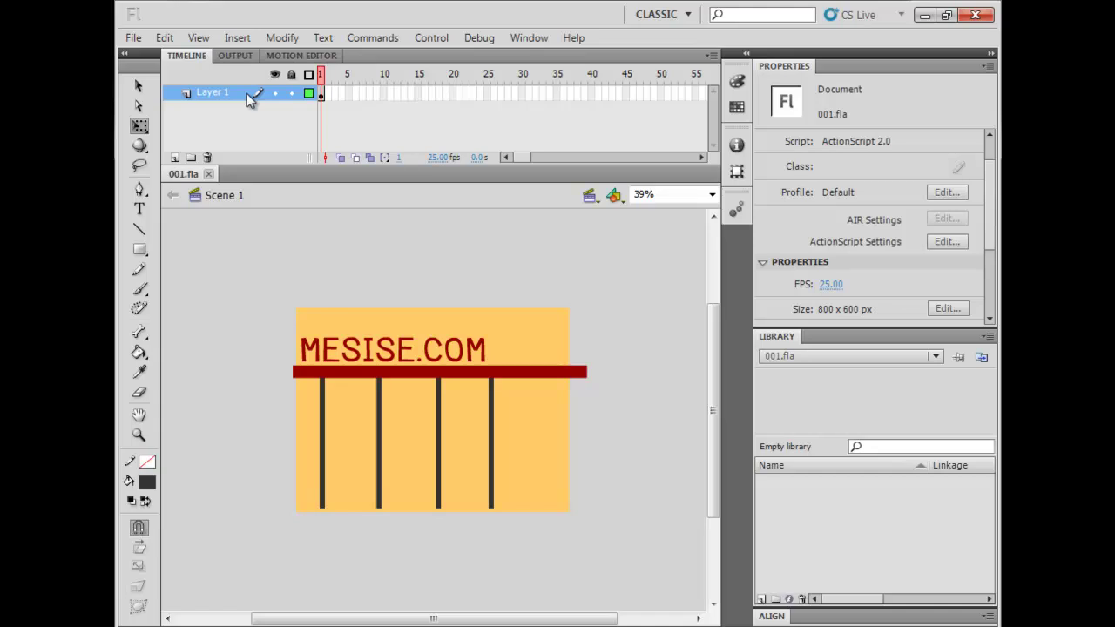
- Add a new layer above Layer 1 and select its first frame
left_click(174, 157)
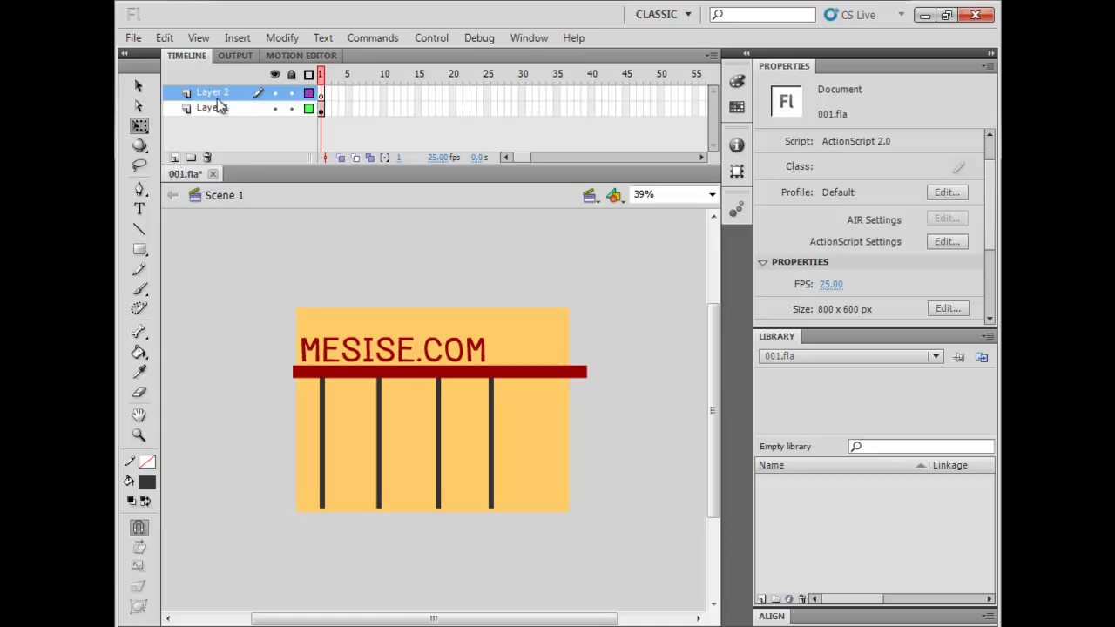
left_click(320, 92)
left_click(332, 102)
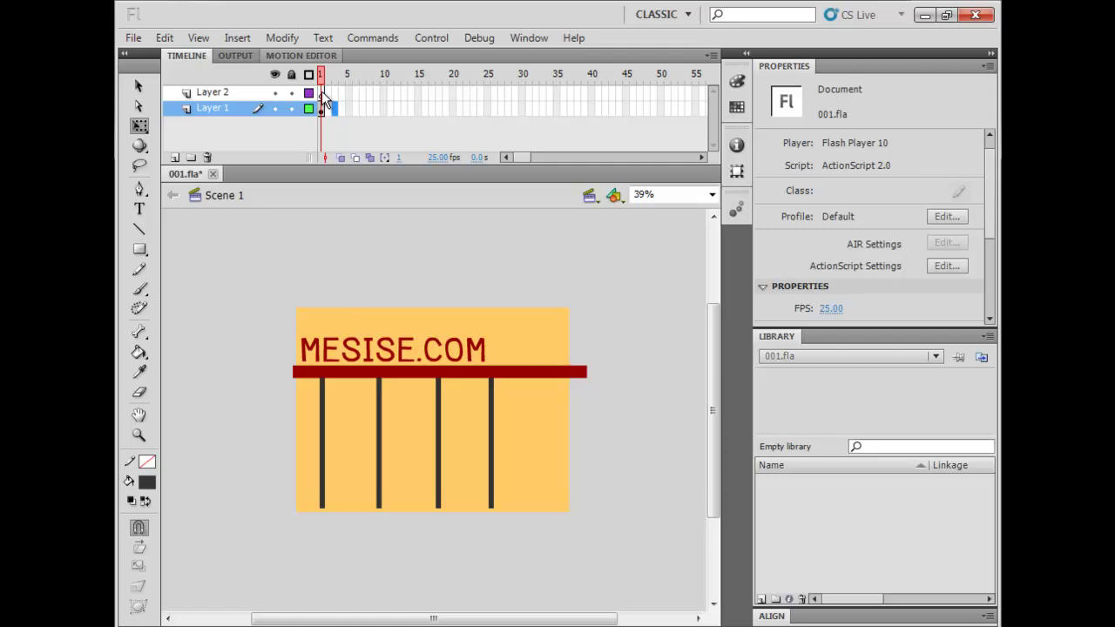
left_click(321, 93)
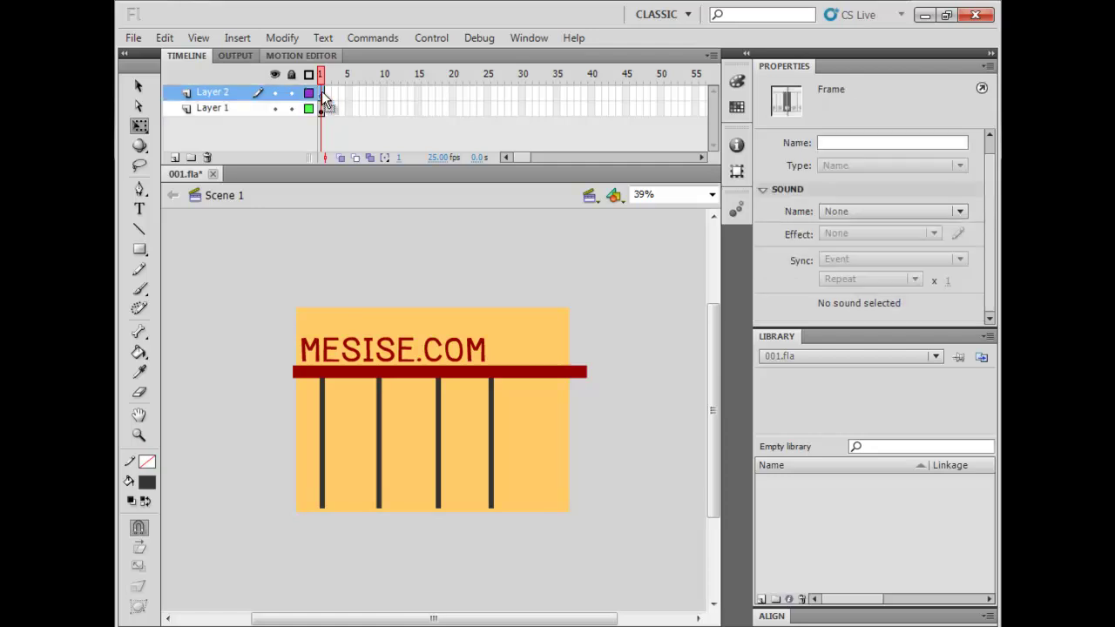
- Paint an orange wavy brush stroke about 838 px wide and 246 px high across the stage on Layer 2
left_click(141, 290)
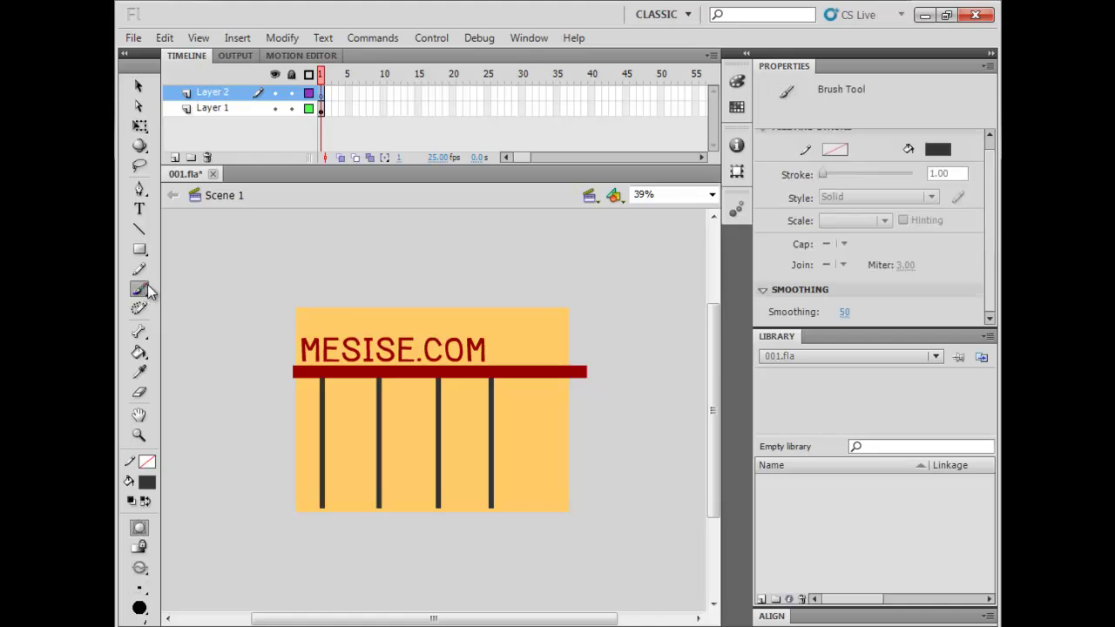
left_click(145, 466)
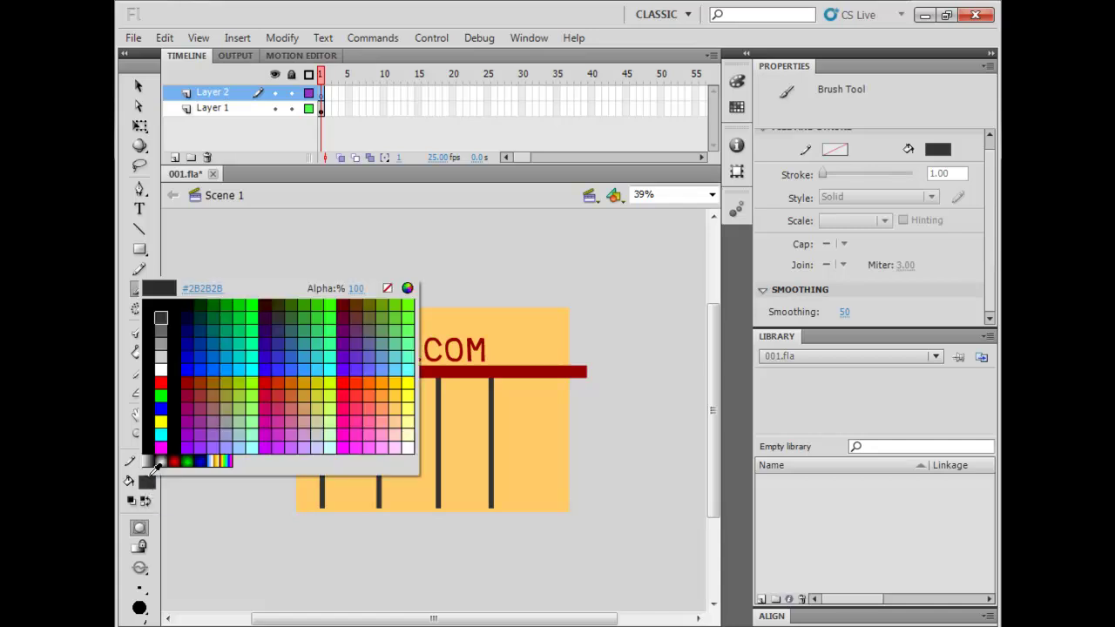
left_click(388, 380)
mouse_move(570, 329)
left_mouse_down()
mouse_move(532, 335)
mouse_move(489, 410)
mouse_move(397, 351)
mouse_move(324, 400)
mouse_move(283, 351)
left_mouse_up()
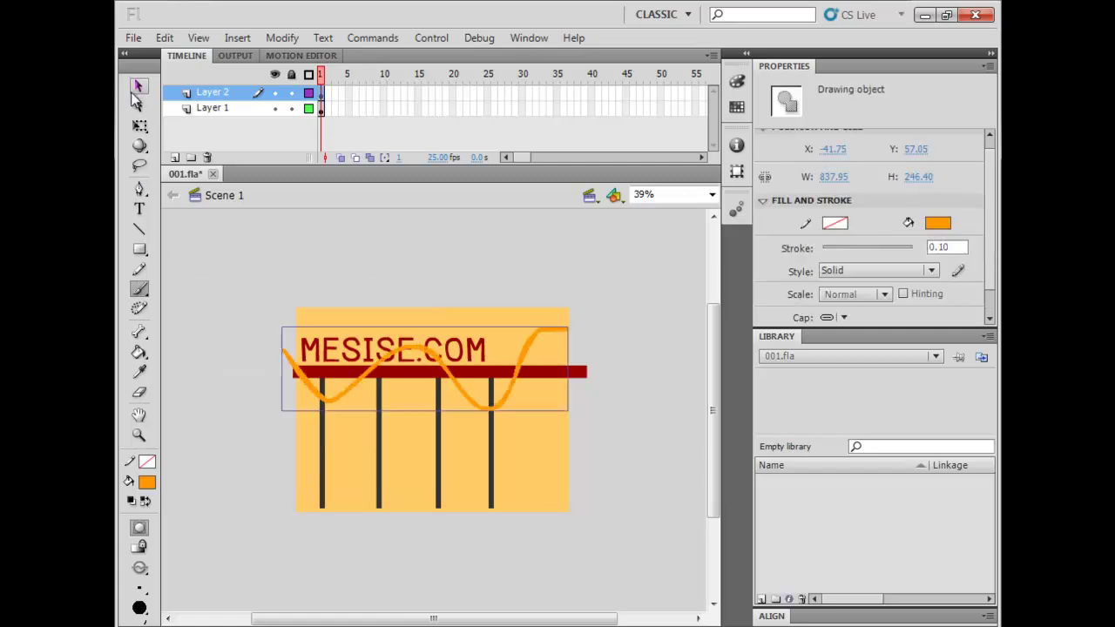
- Move the orange wave down over the vertical bars, to about X -21, Y 240
left_click(139, 86)
left_click_drag(473, 400, 480, 464)
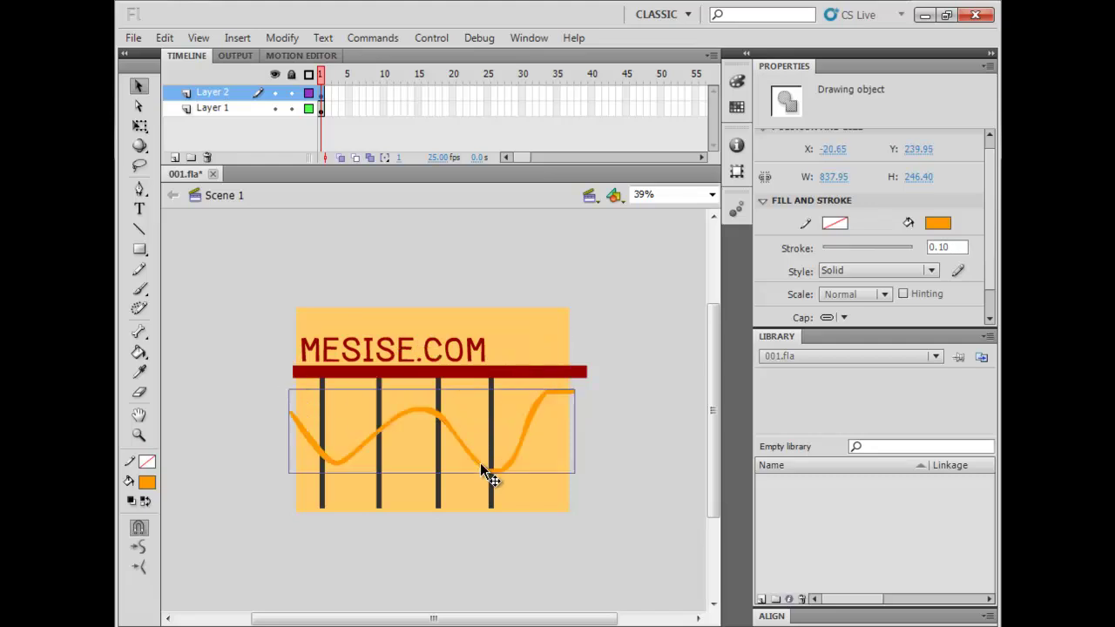
left_click(630, 443)
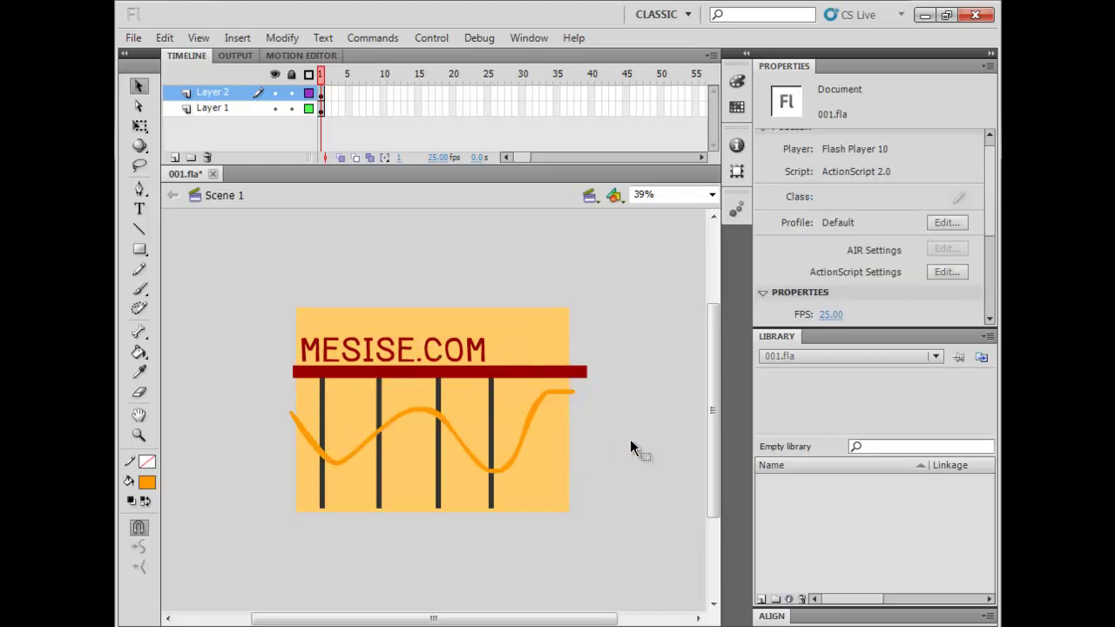
- Examine which layer holds the orange wave, the MESISE.COM text, the red bar and the vertical bars
left_click(543, 402)
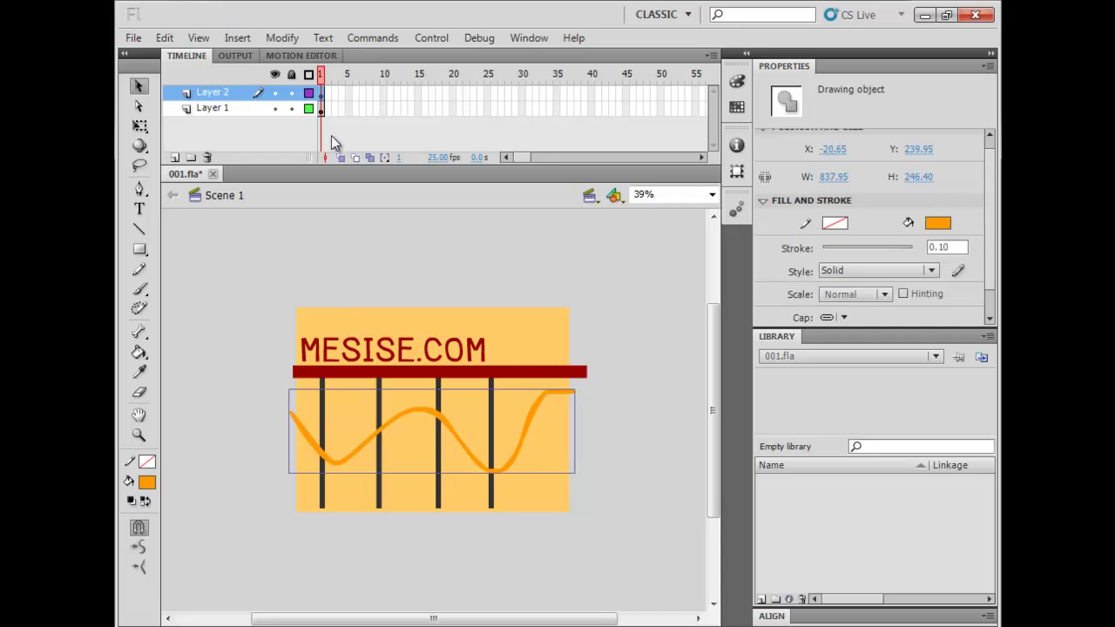
left_click(485, 241)
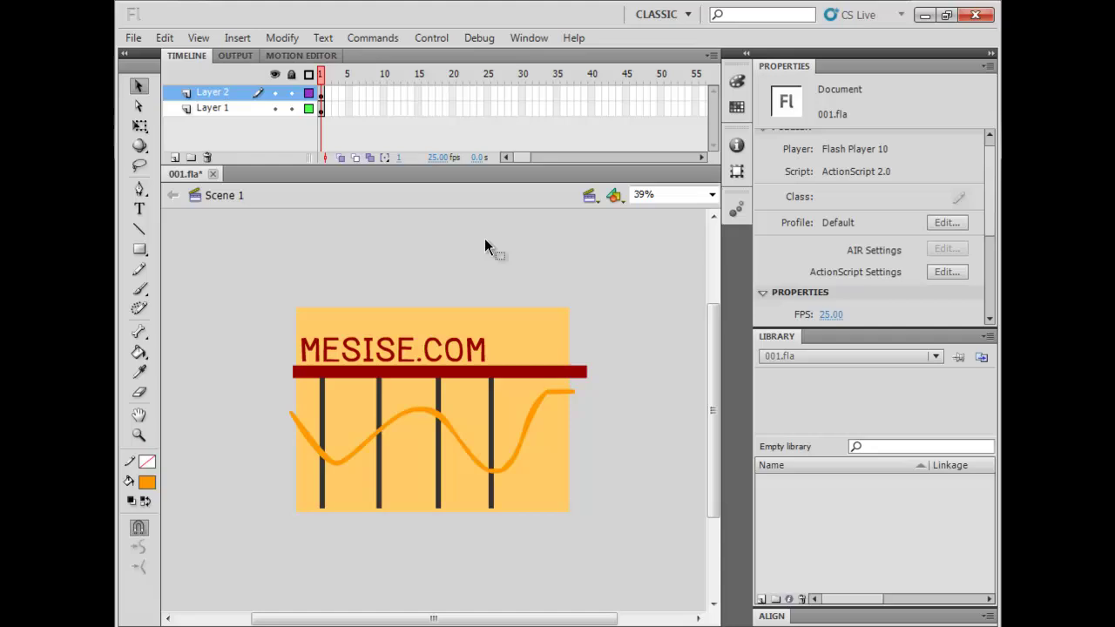
left_click(469, 454)
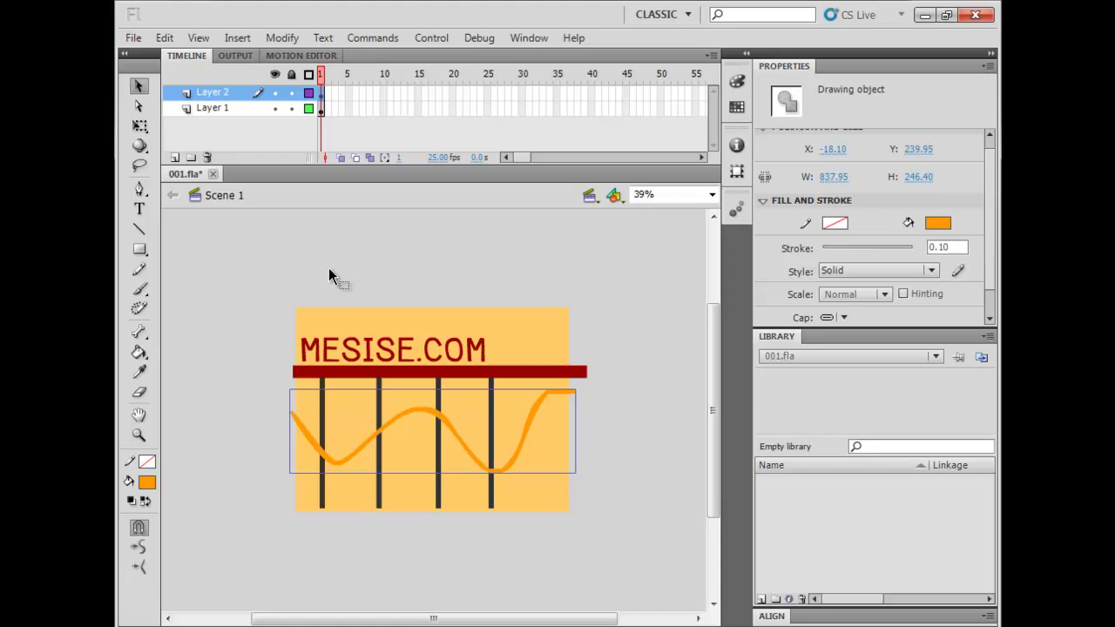
left_click_drag(304, 287, 511, 336)
left_click(455, 341)
left_click(452, 338)
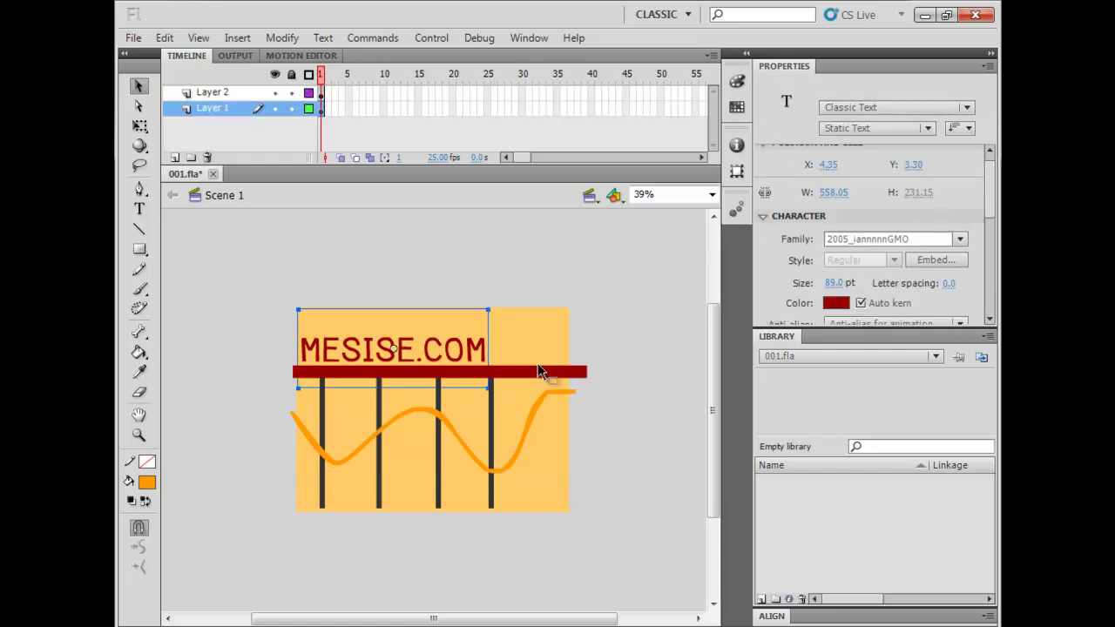
left_click(529, 373)
left_click(433, 390)
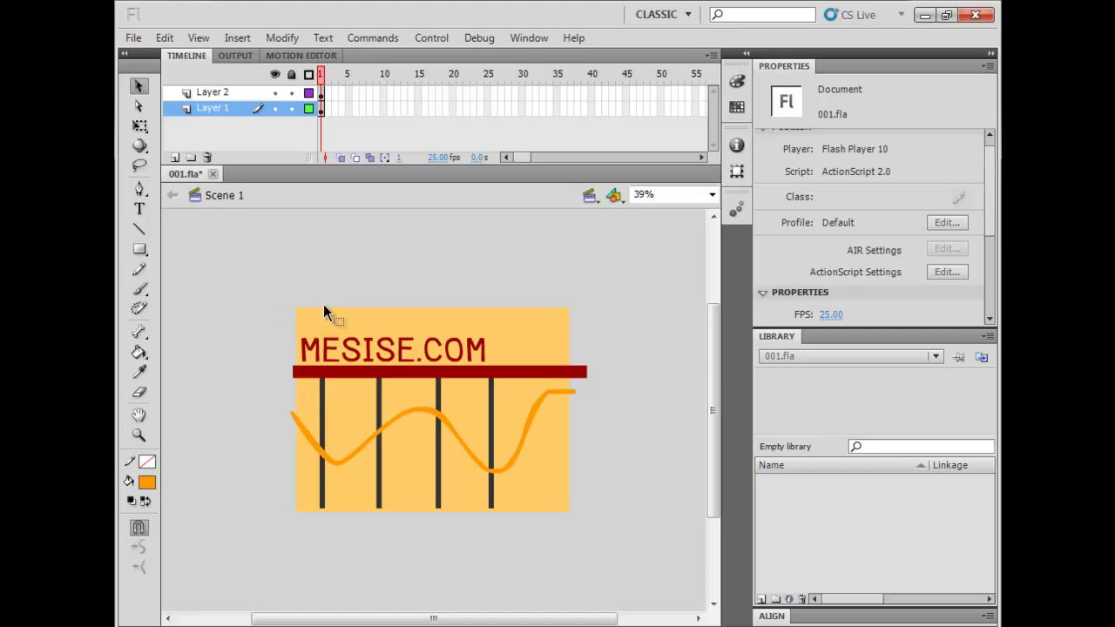
- Distribute all objects in Layer 1's first frame to separate layers
left_click(321, 108)
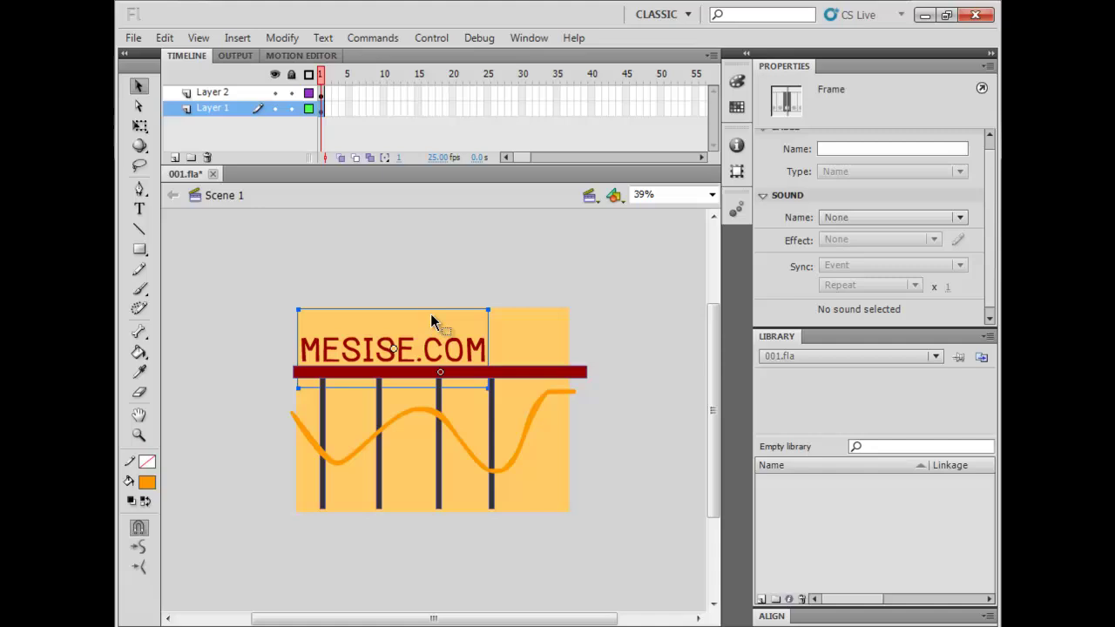
right_click(497, 369)
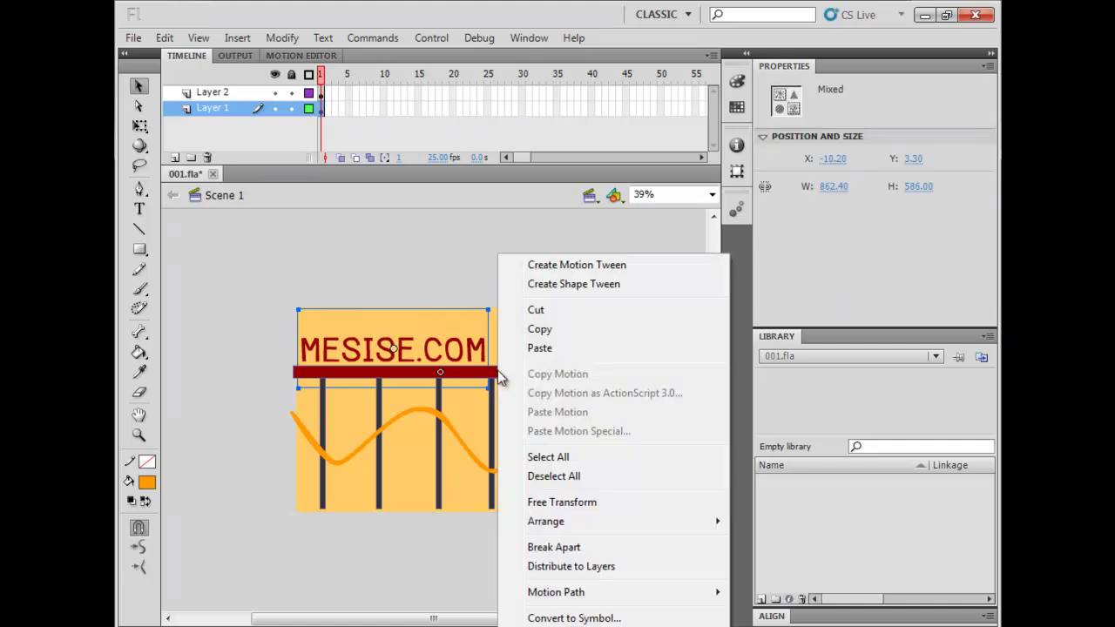
left_click(603, 575)
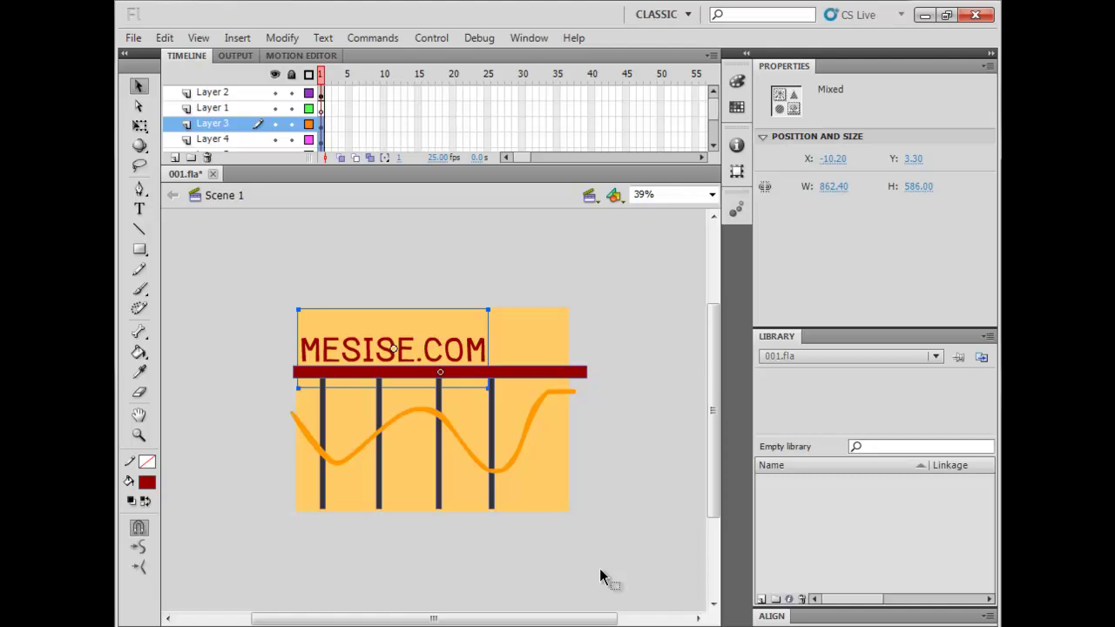
- Enlarge the timeline area to show all layers and delete the emptied Layer 1
left_click_drag(493, 165, 494, 236)
left_click_drag(713, 380, 714, 405)
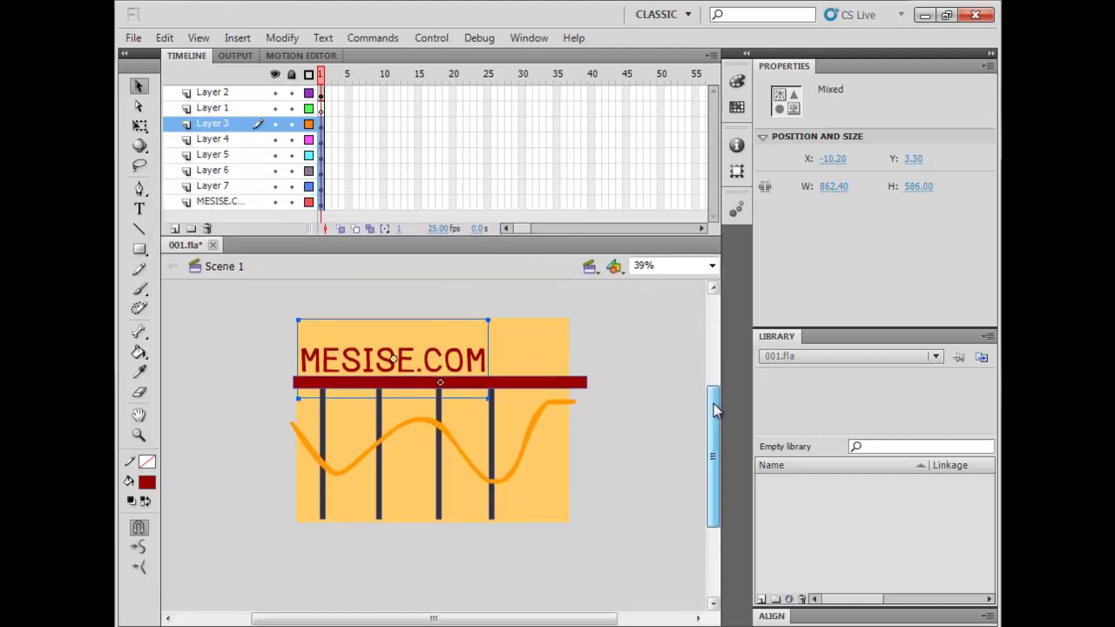
left_click(239, 108)
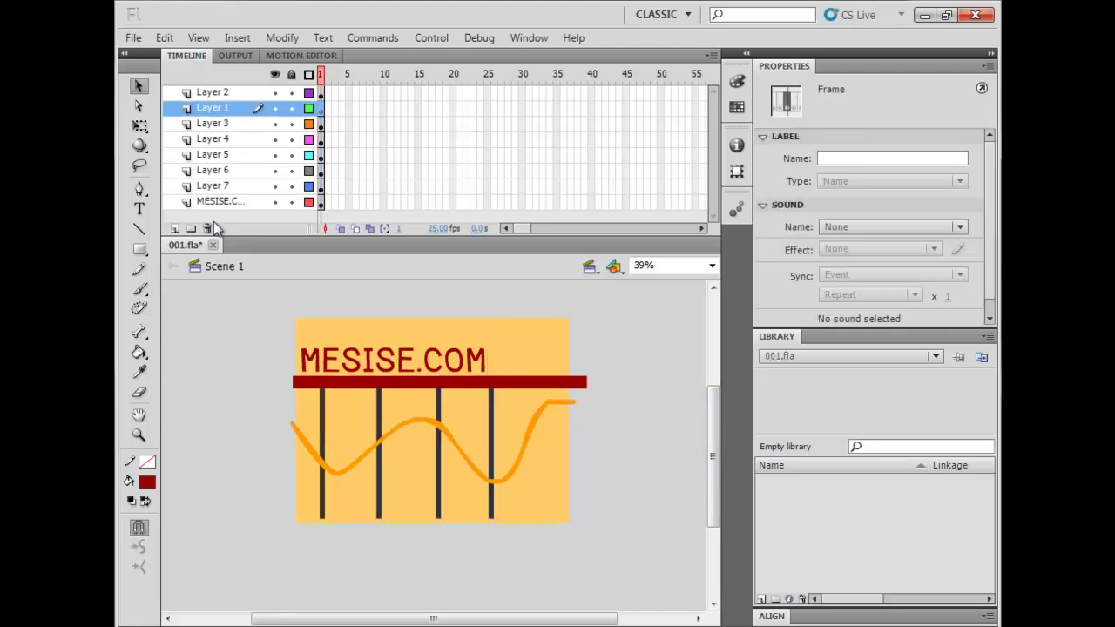
left_click(218, 121)
left_click(207, 228)
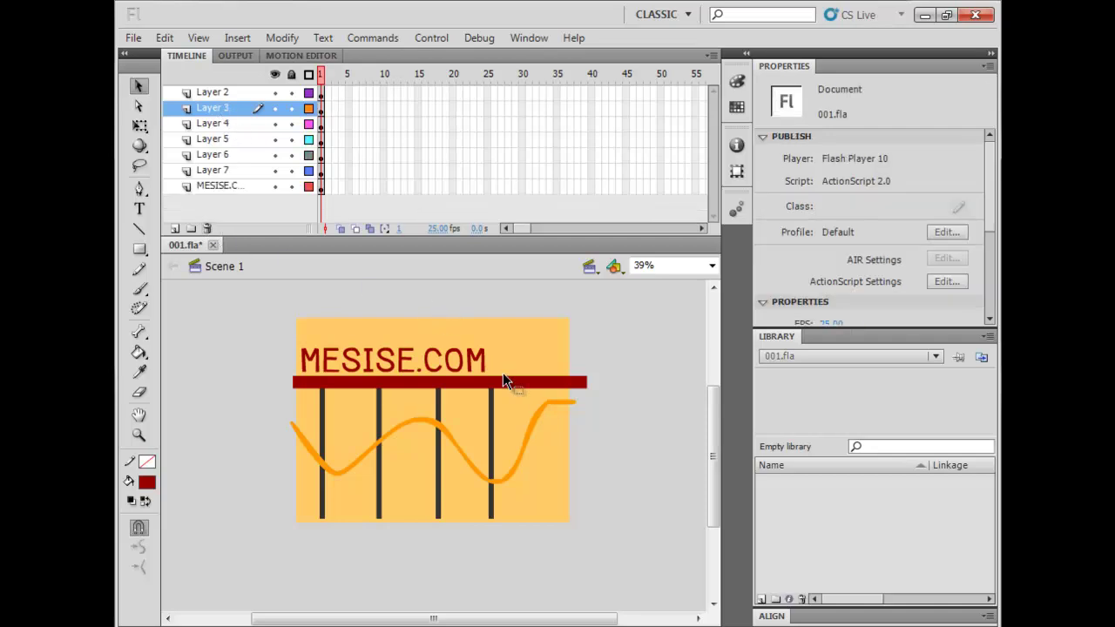
- Check which layers now hold the red bar and the MESISE.COM text
left_click(541, 387)
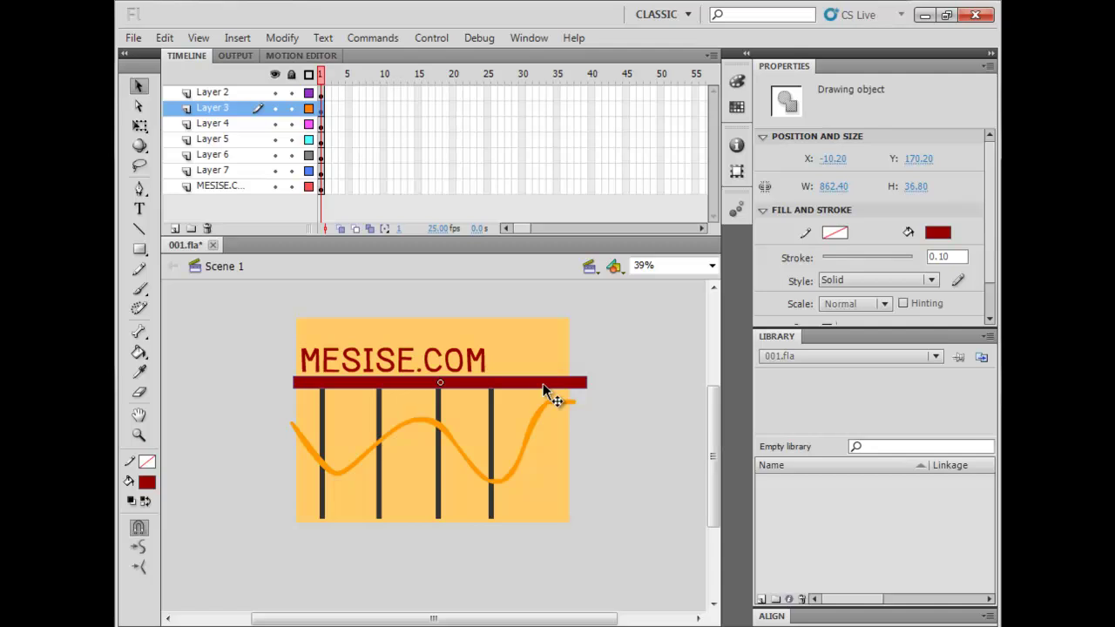
left_click(248, 344)
left_click(326, 358)
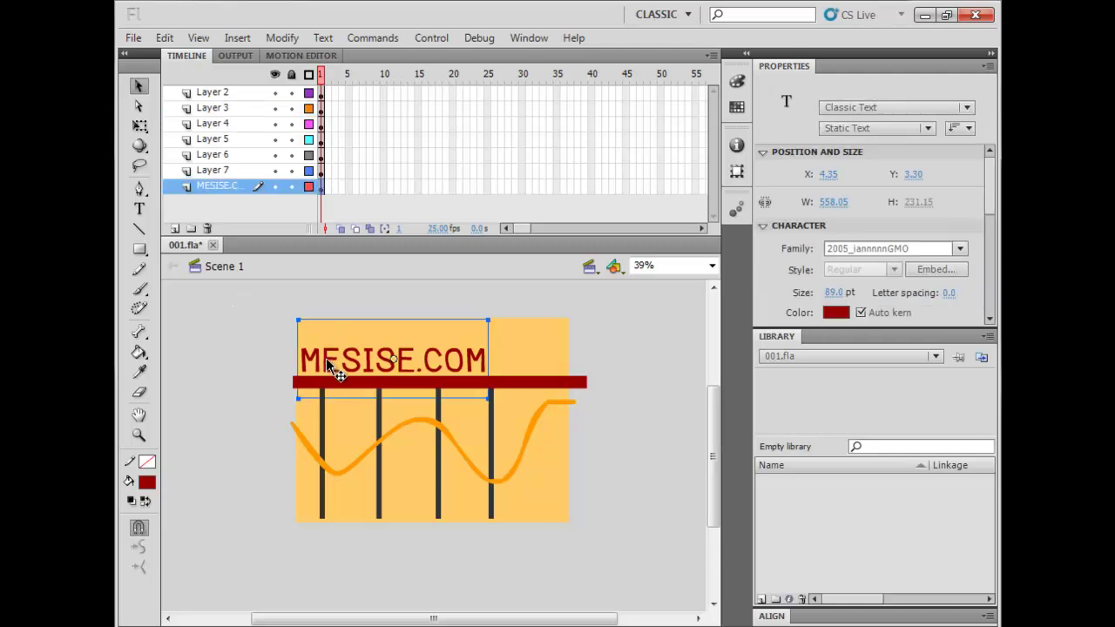
left_click(412, 292)
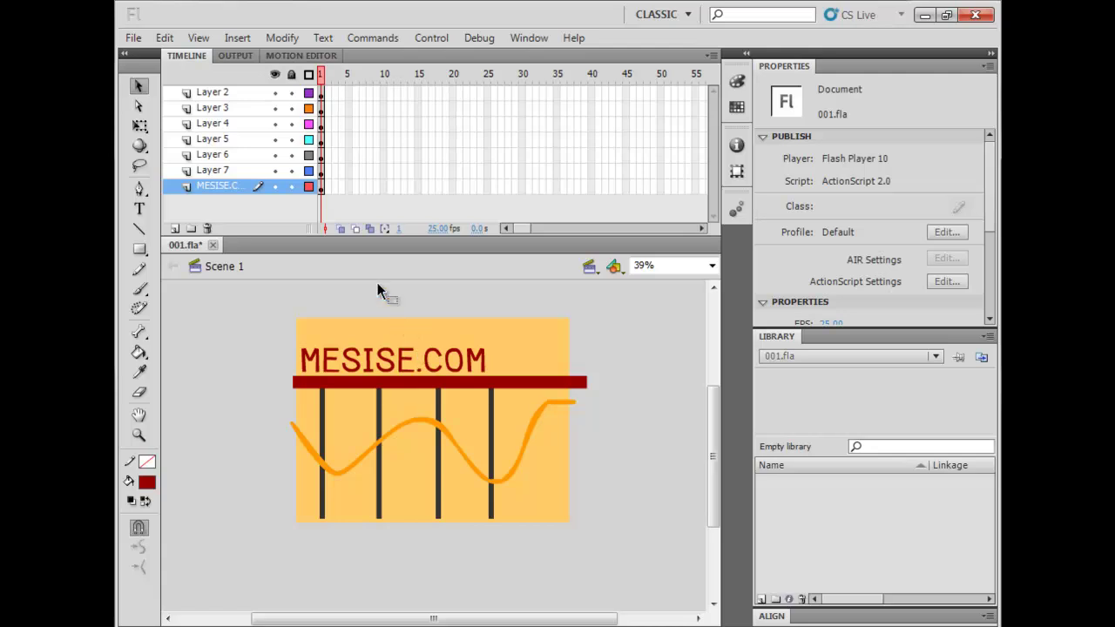
- Convert the MESISE.COM text to a Movie Clip symbol named Symbol 1
left_click(320, 186)
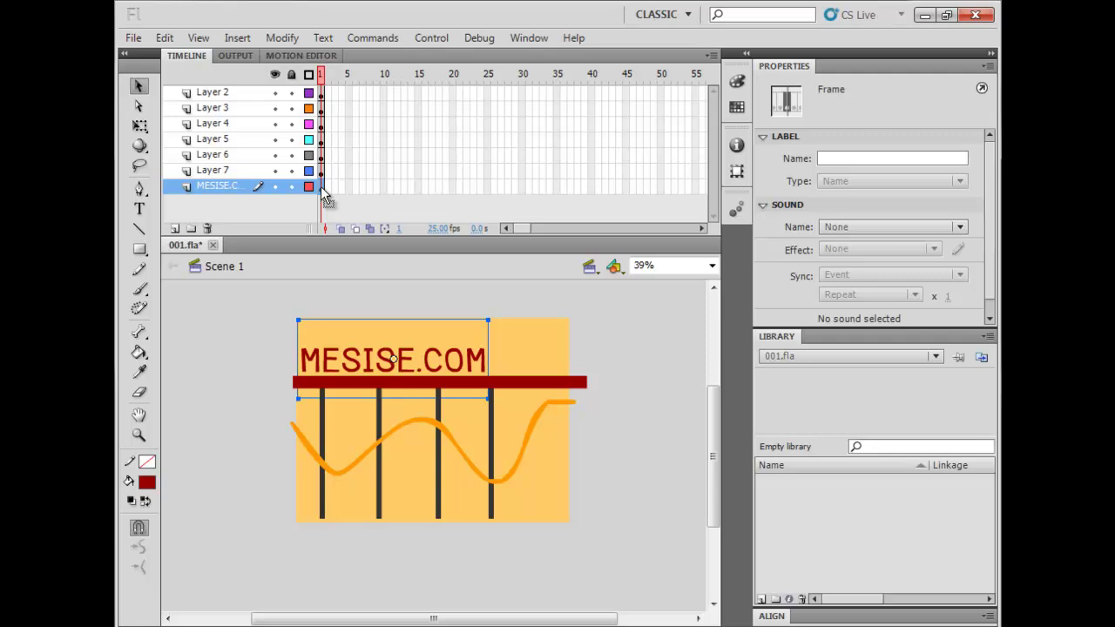
left_click(324, 201)
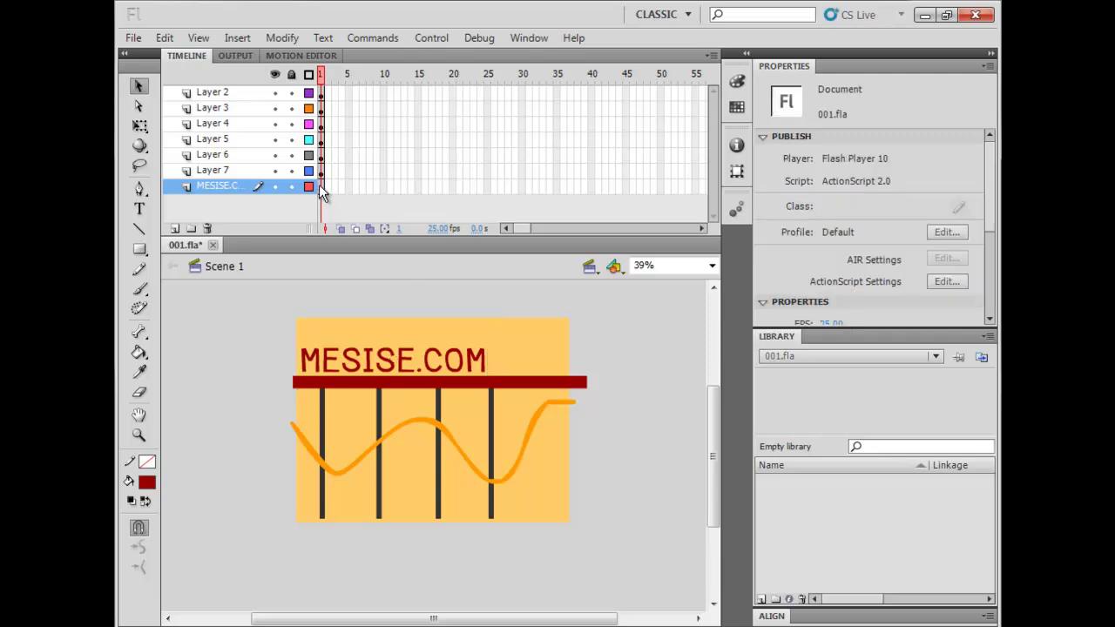
left_click(320, 188)
right_click(324, 358)
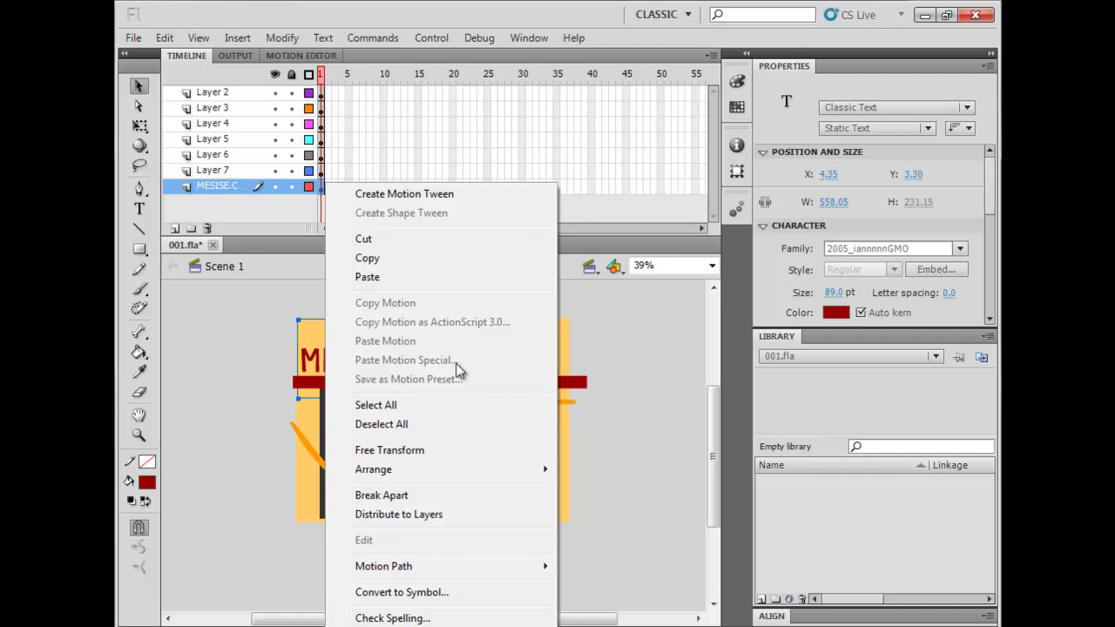
left_click(492, 20)
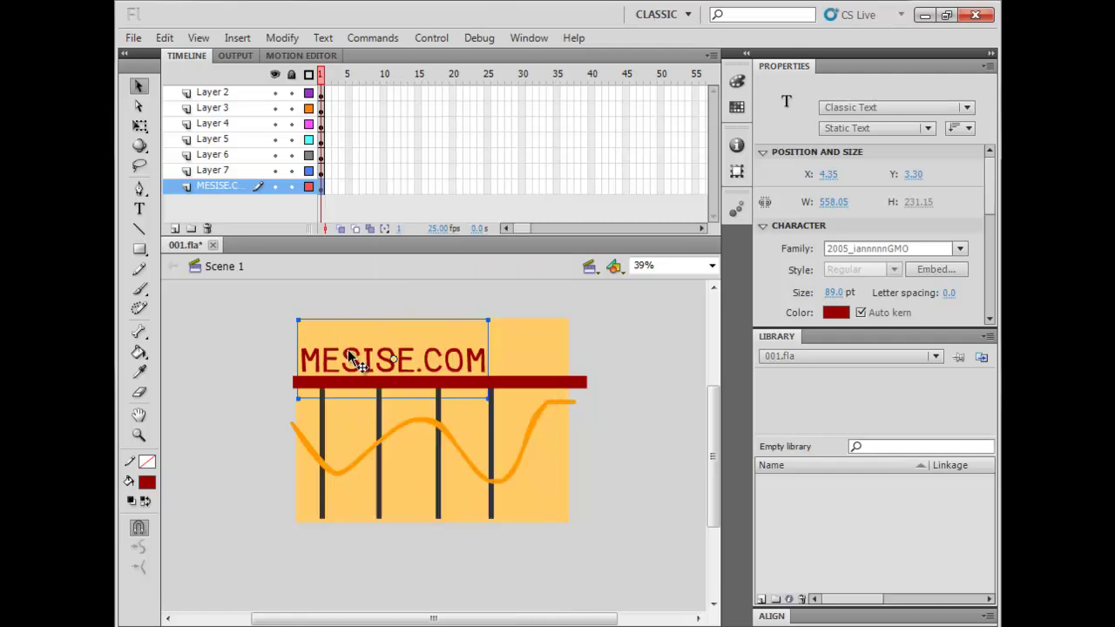
key("F8")
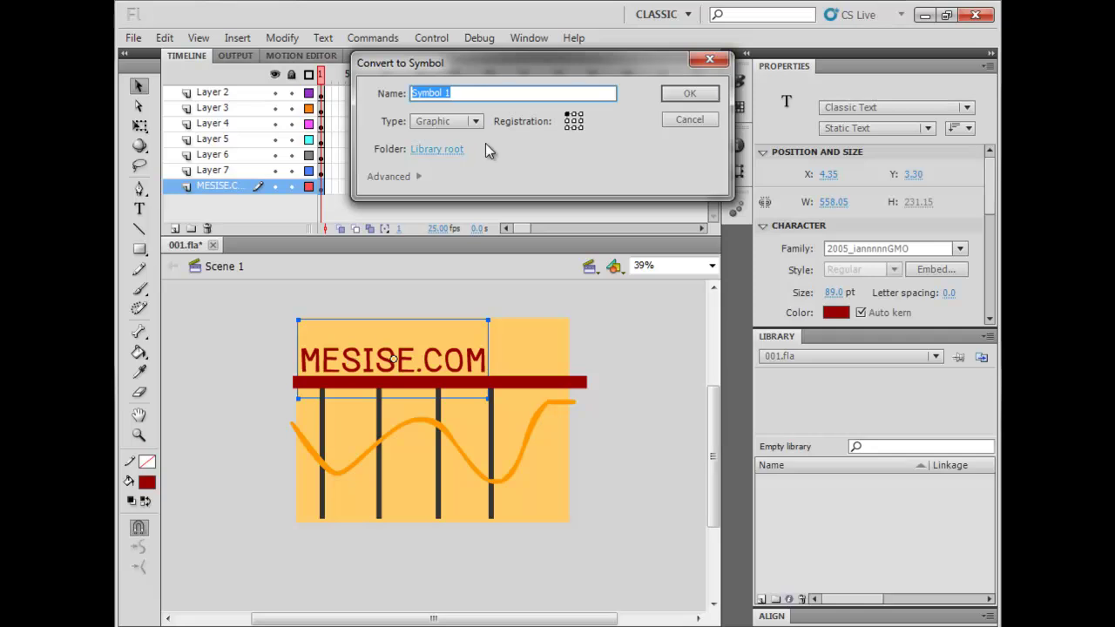
left_click_drag(477, 65, 393, 178)
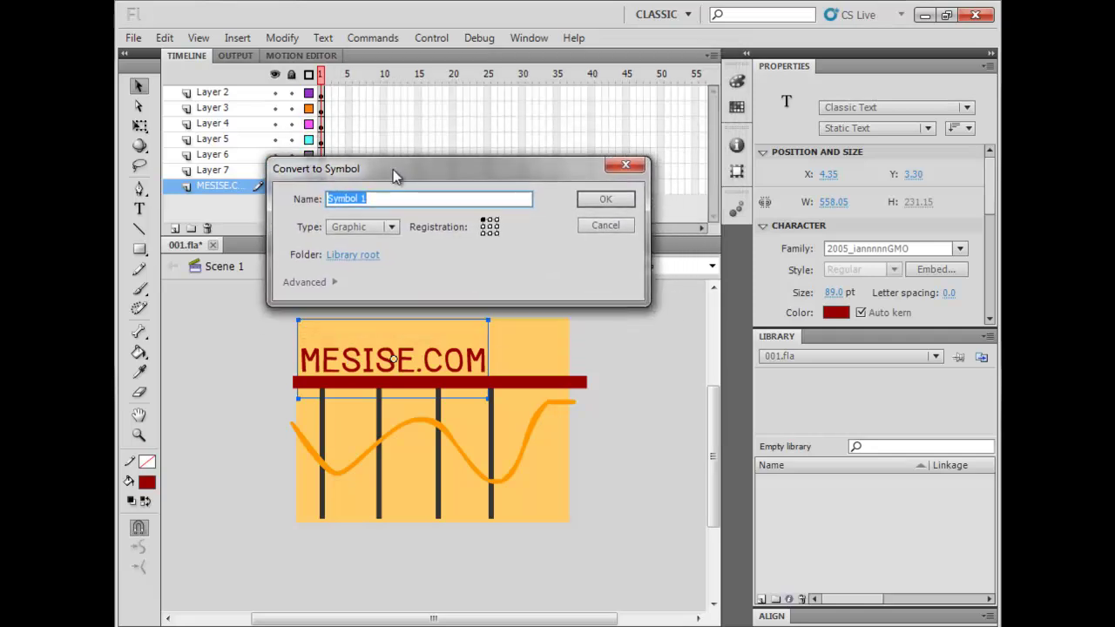
left_click(352, 229)
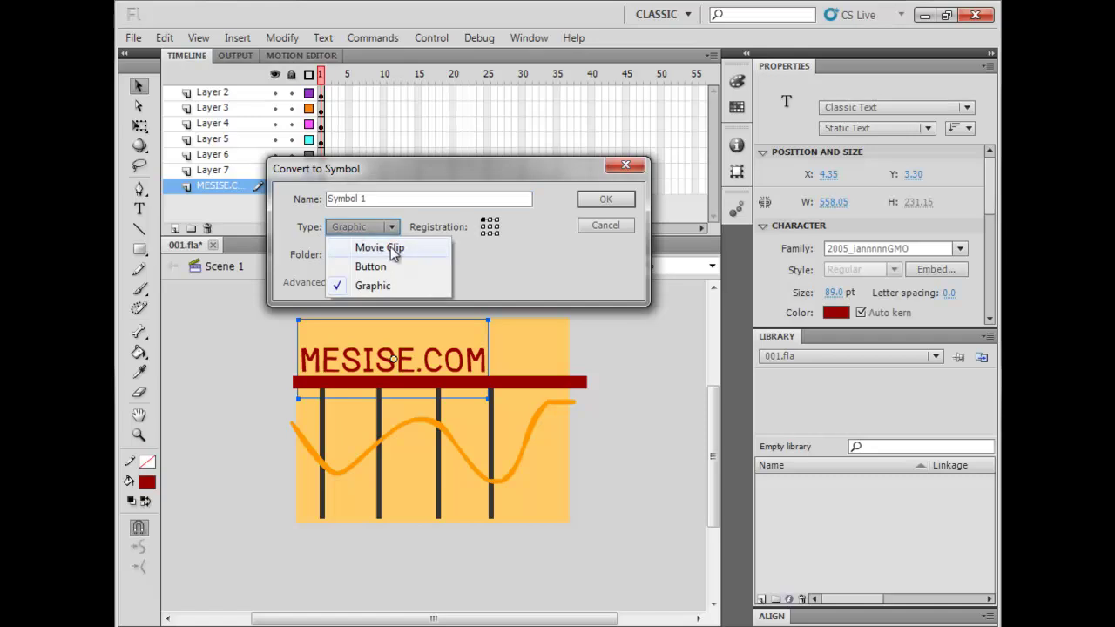
left_click(390, 248)
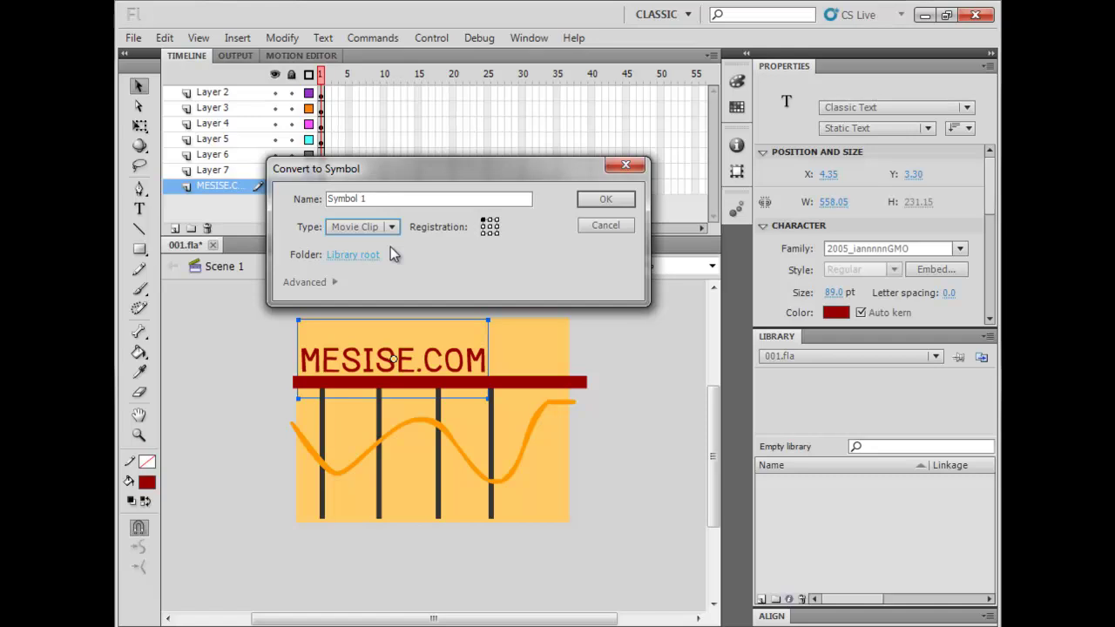
left_click(610, 199)
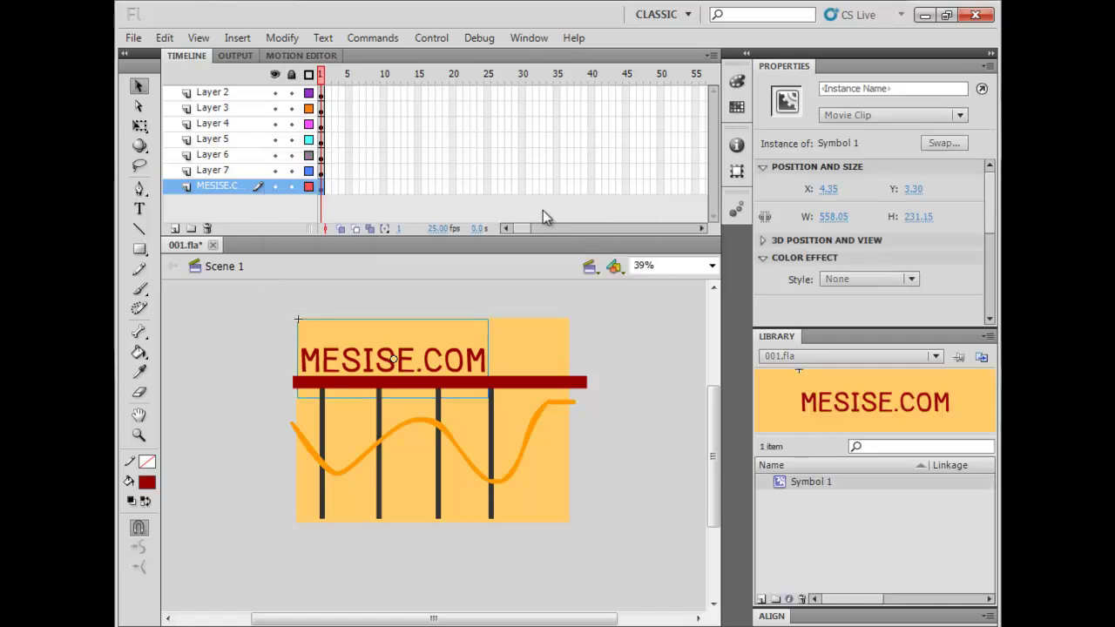
- Convert the four vertical bars on Layers 7, 6, 5 and 4 to separate Movie Clip symbols with the default names
left_click(321, 173)
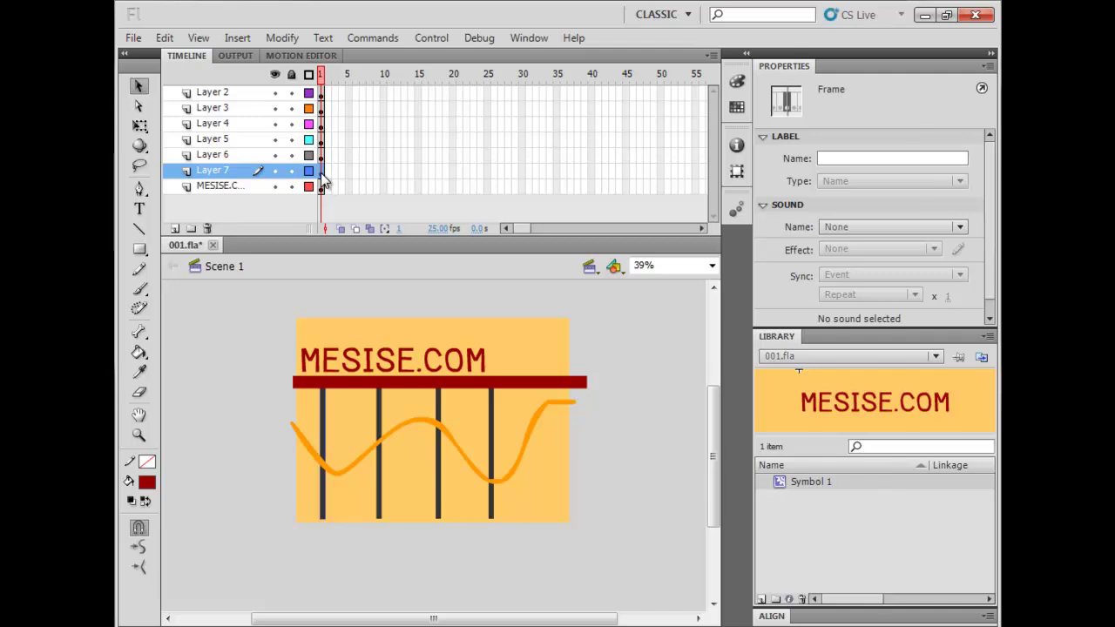
key("F8")
key("Return")
left_click(319, 154)
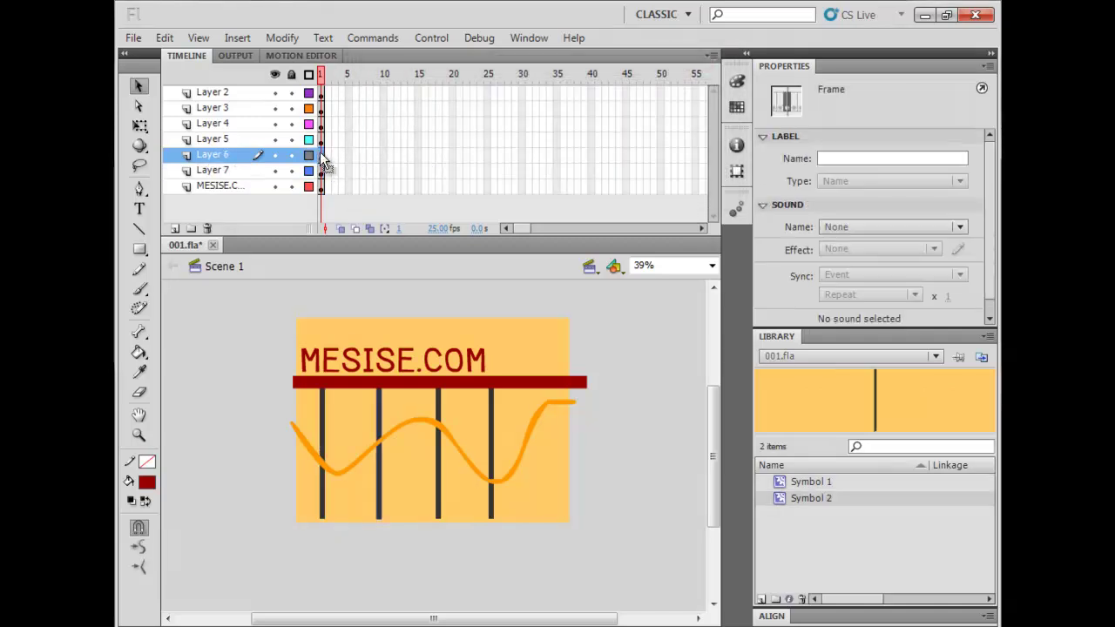
key("F8")
key("Return")
left_click(321, 139)
key("F8")
key("Return")
left_click(321, 123)
key("F8")
key("Return")
- Convert the red bar on Layer 3 and the orange wave on Layer 2 to Movie Clip symbols with the default names
left_click(321, 108)
key("F8")
key("Return")
left_click(321, 90)
key("F8")
key("Return")
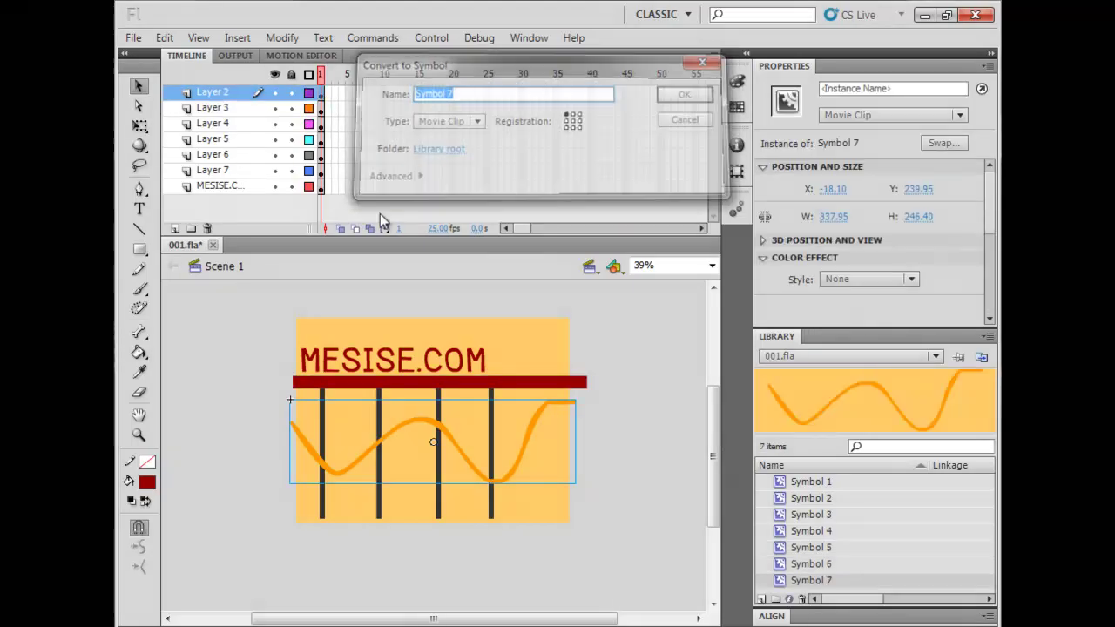
left_click(398, 212)
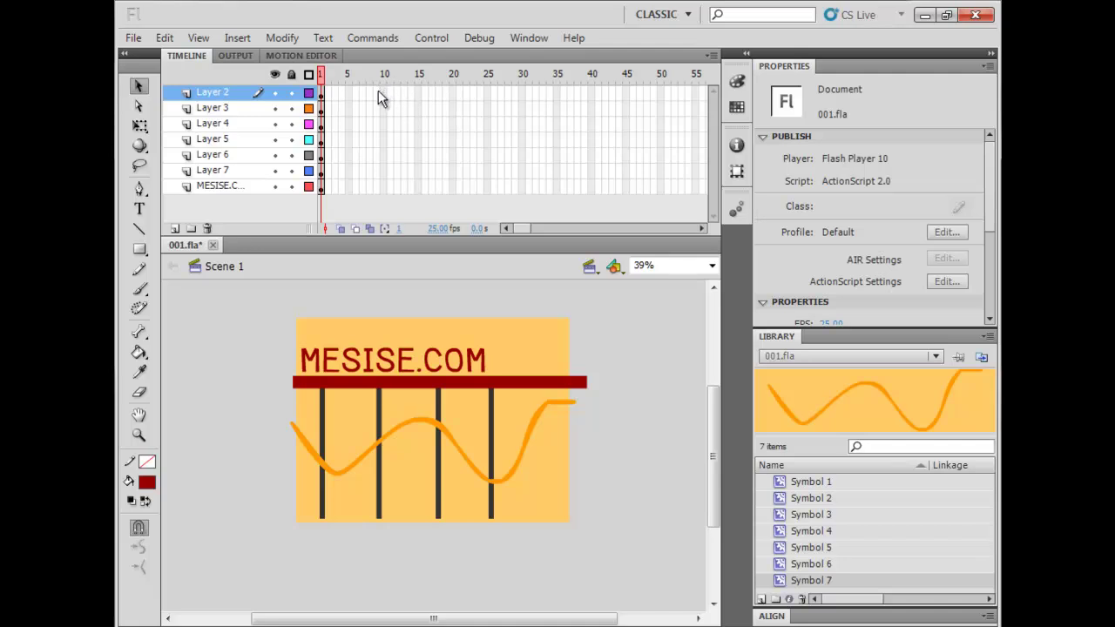
left_click_drag(379, 91, 431, 144)
left_click(452, 171)
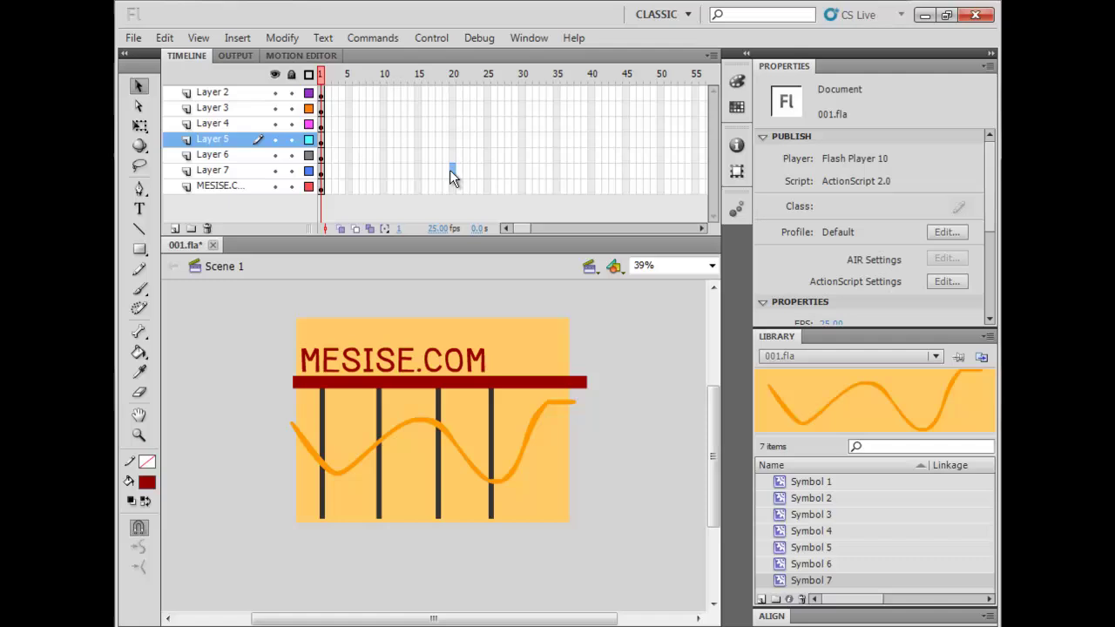
left_click(486, 92)
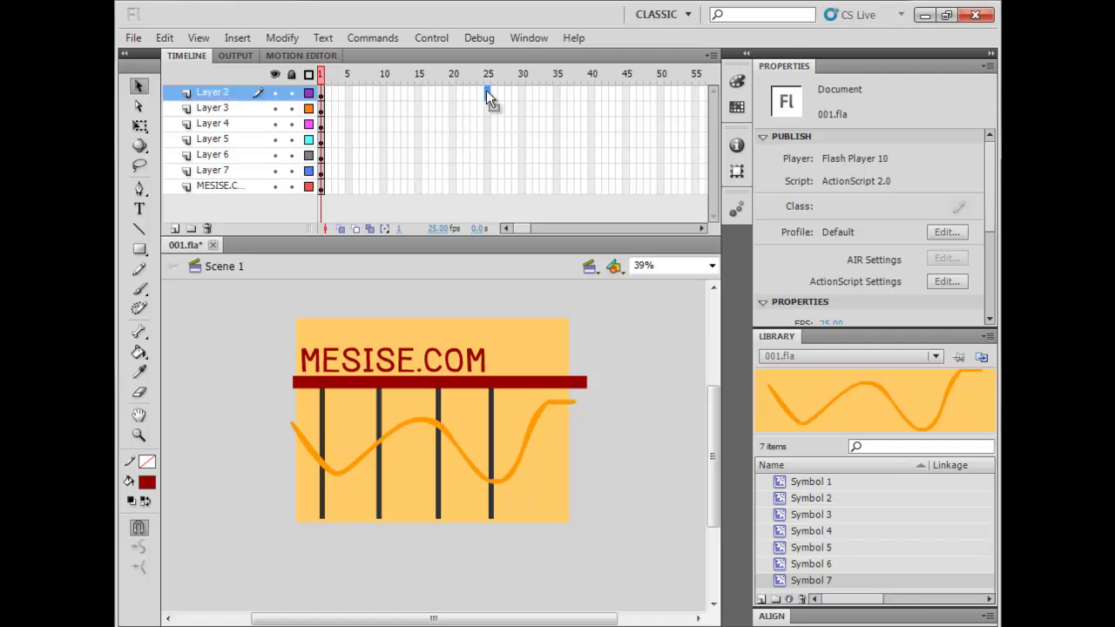
left_click(660, 92)
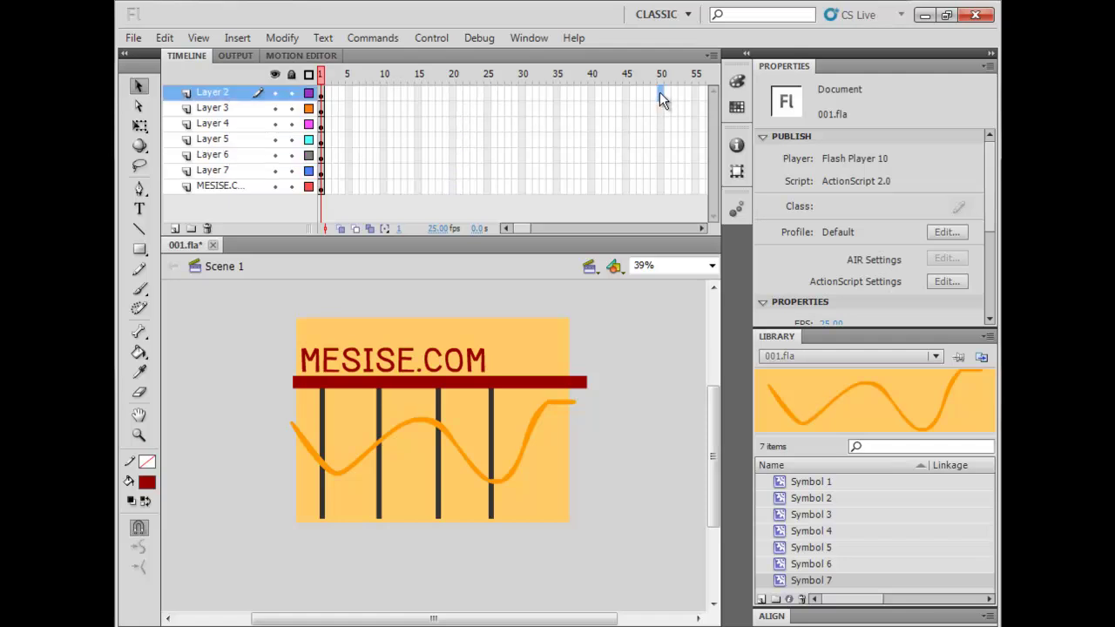
left_click(662, 201)
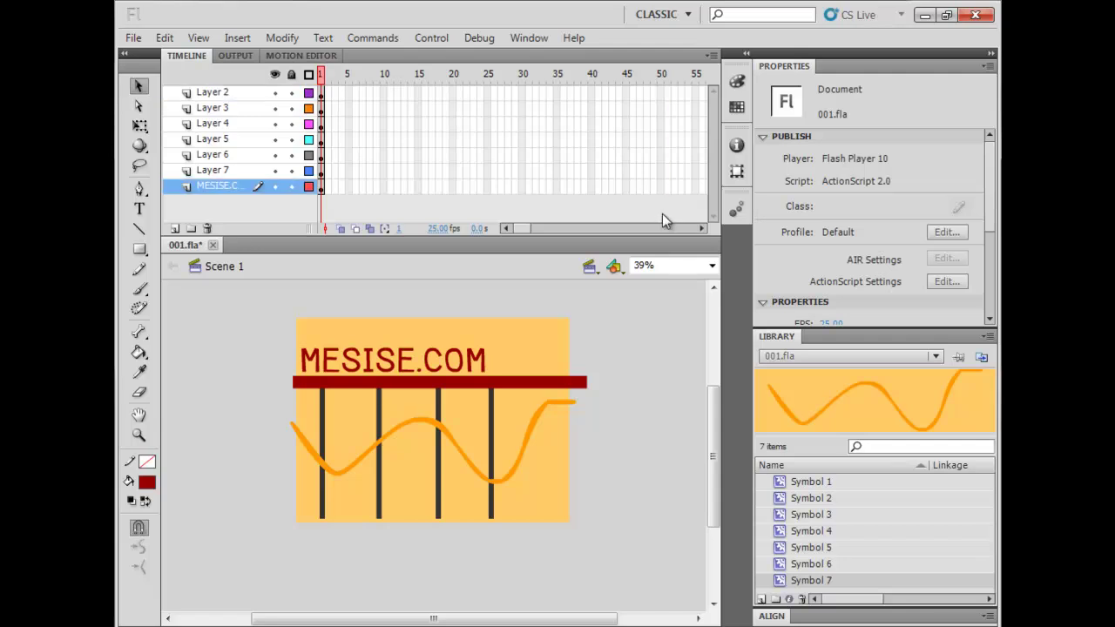
left_click(663, 204)
left_click_drag(658, 90, 661, 170)
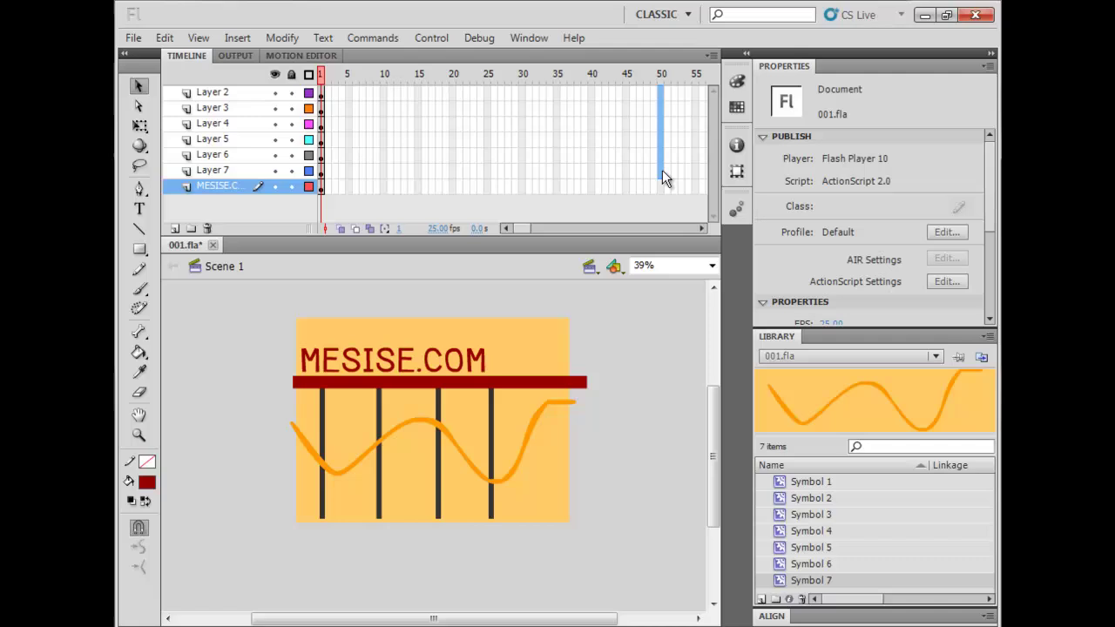
left_click(658, 217)
left_click_drag(659, 102, 660, 212)
left_click(659, 217)
left_click_drag(664, 93, 477, 206)
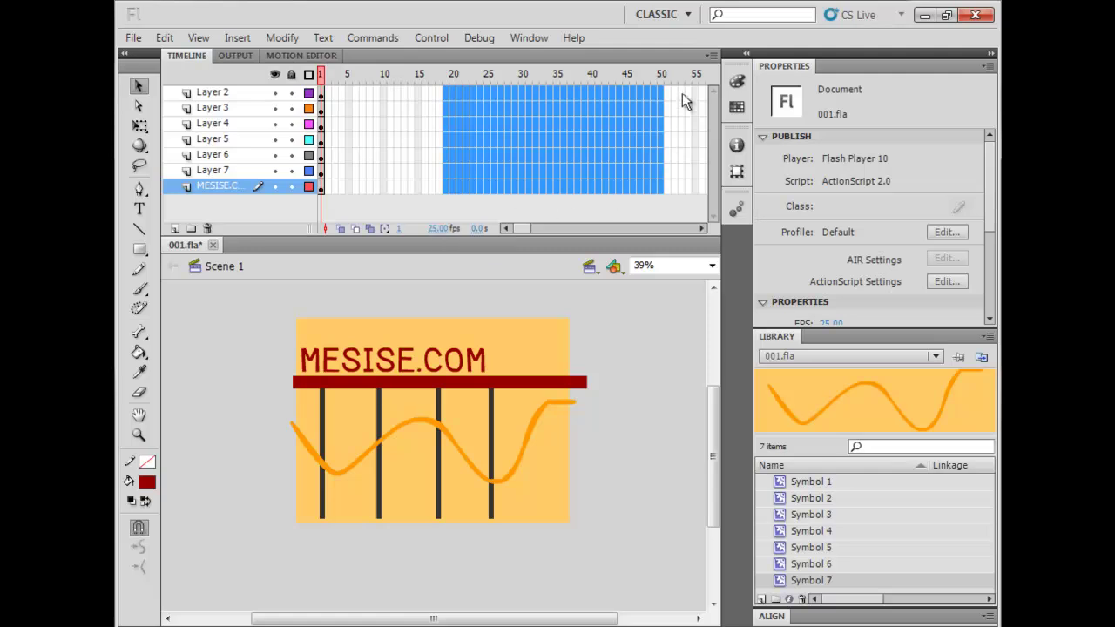
left_click(662, 210)
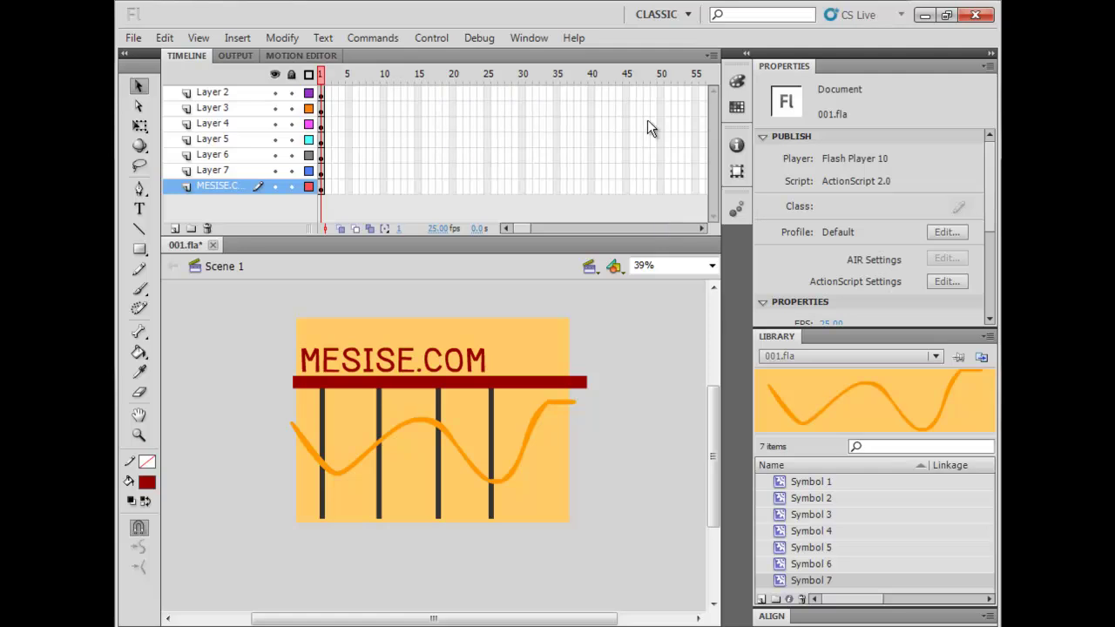
left_click_drag(659, 88, 659, 215)
left_click(663, 220)
left_click_drag(660, 90, 427, 212)
left_click(641, 124)
left_click(664, 90)
left_click_drag(661, 90, 494, 209)
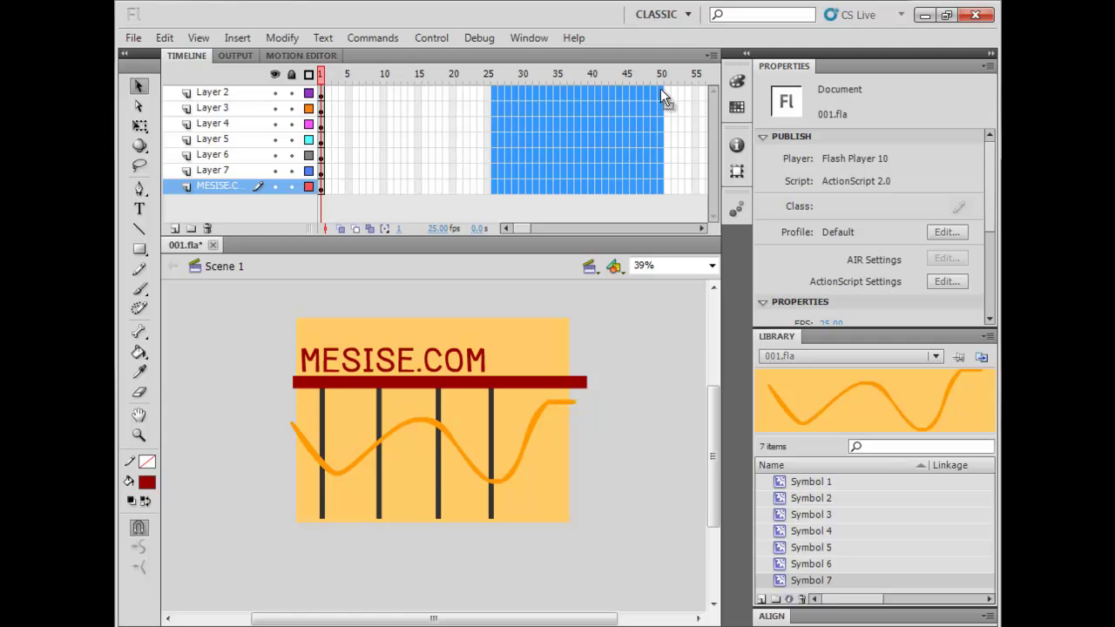
left_click(646, 217)
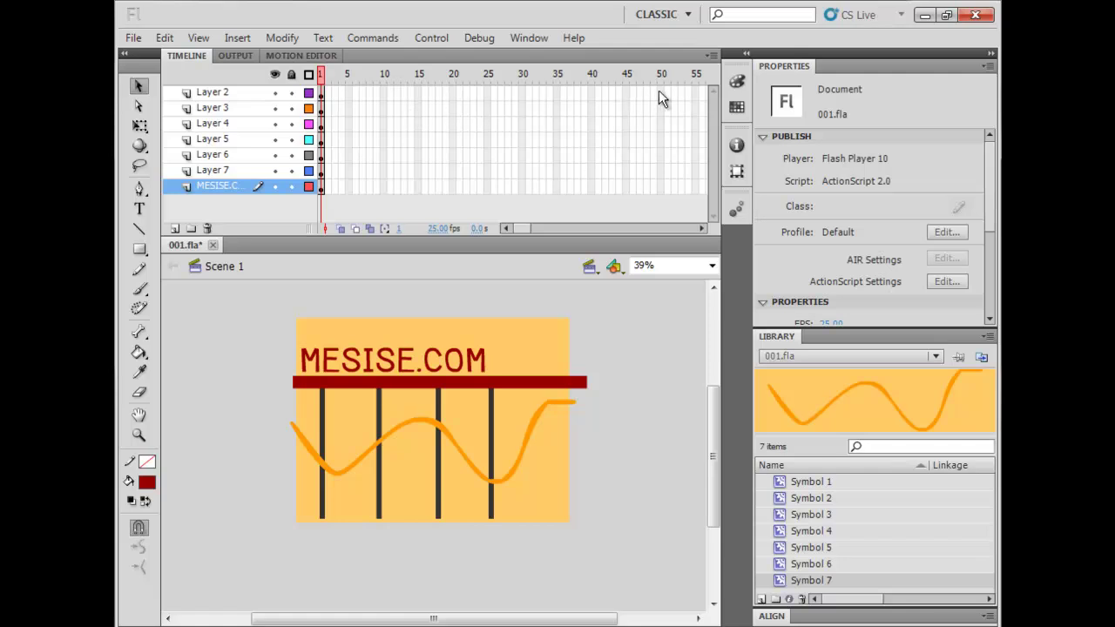
left_click_drag(368, 92, 602, 204)
left_click(683, 139)
left_click_drag(661, 93, 659, 230)
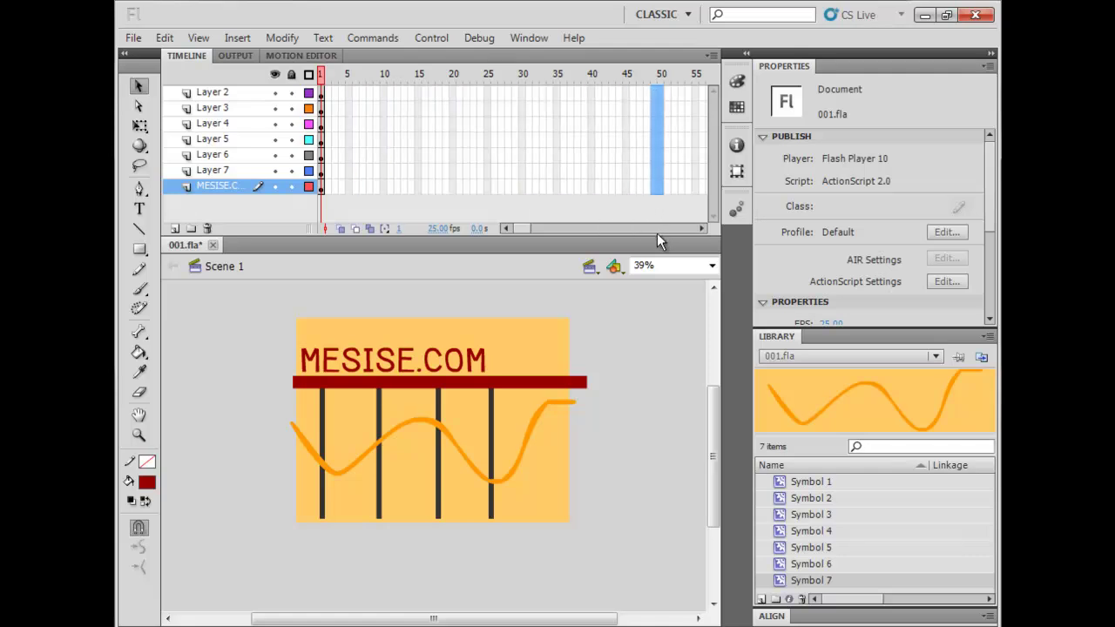
left_click(662, 171)
- Insert frames at frame 50 on all seven layers to extend every object's duration
left_click_drag(662, 90, 665, 217)
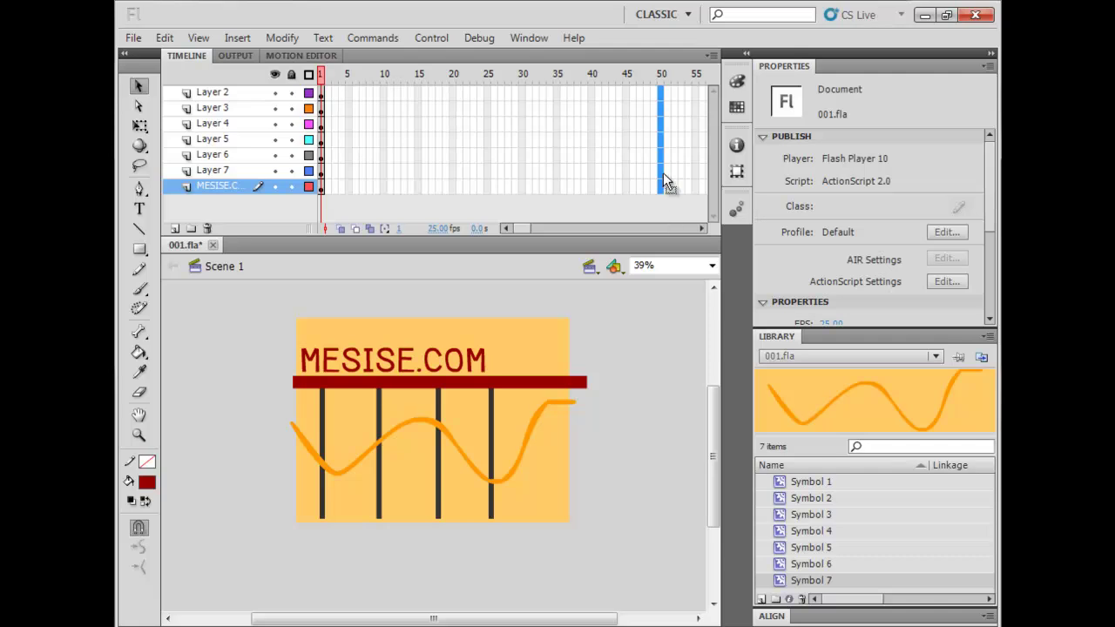
right_click(663, 174)
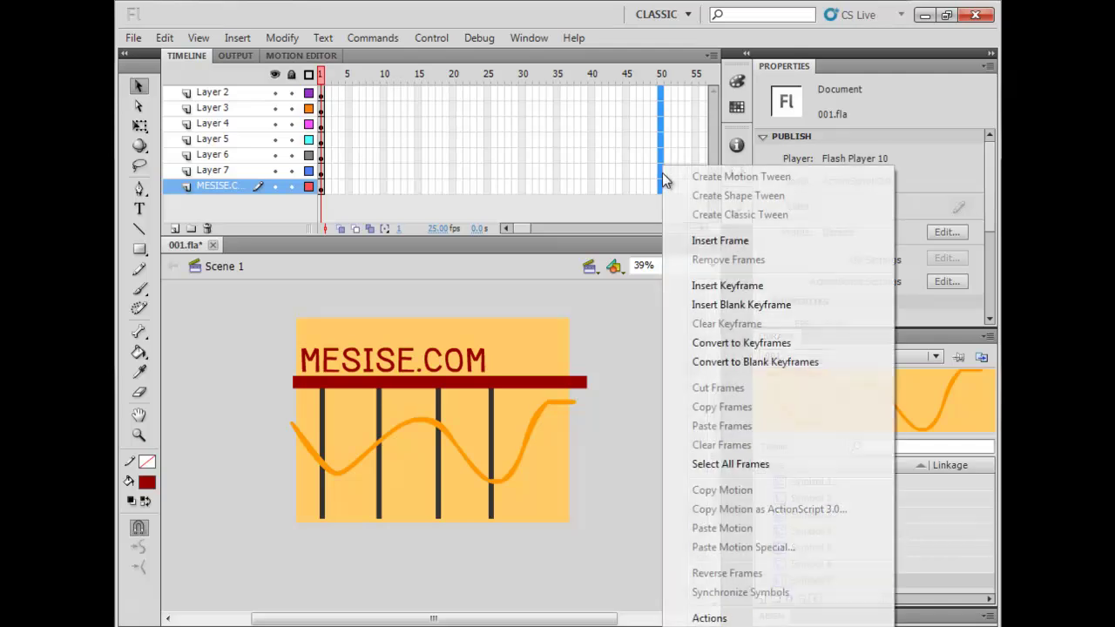
left_click(708, 240)
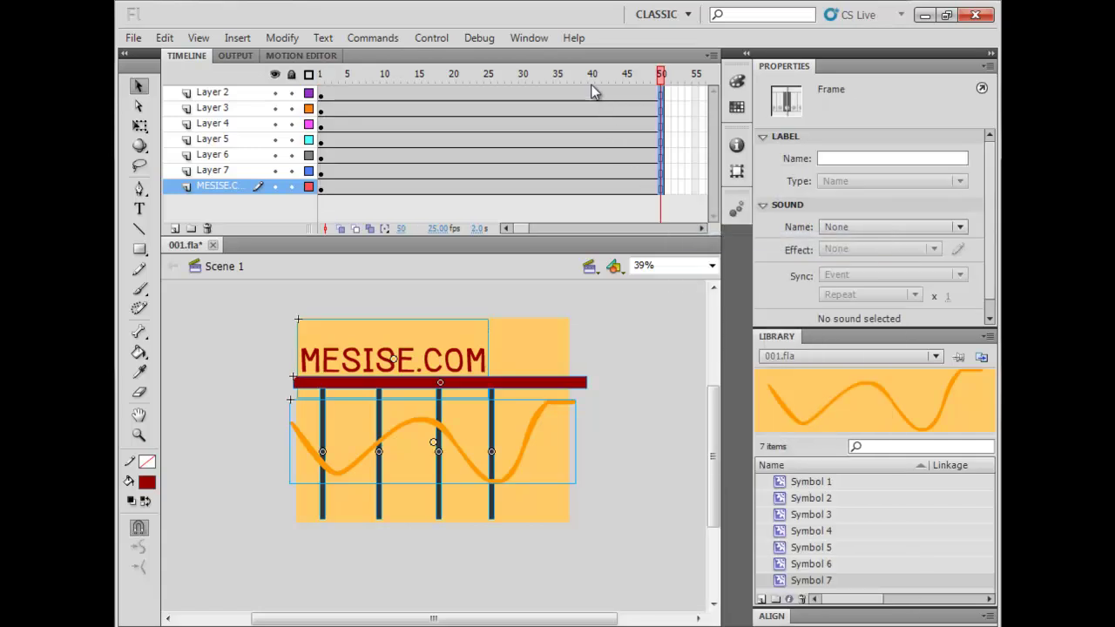
key("Return")
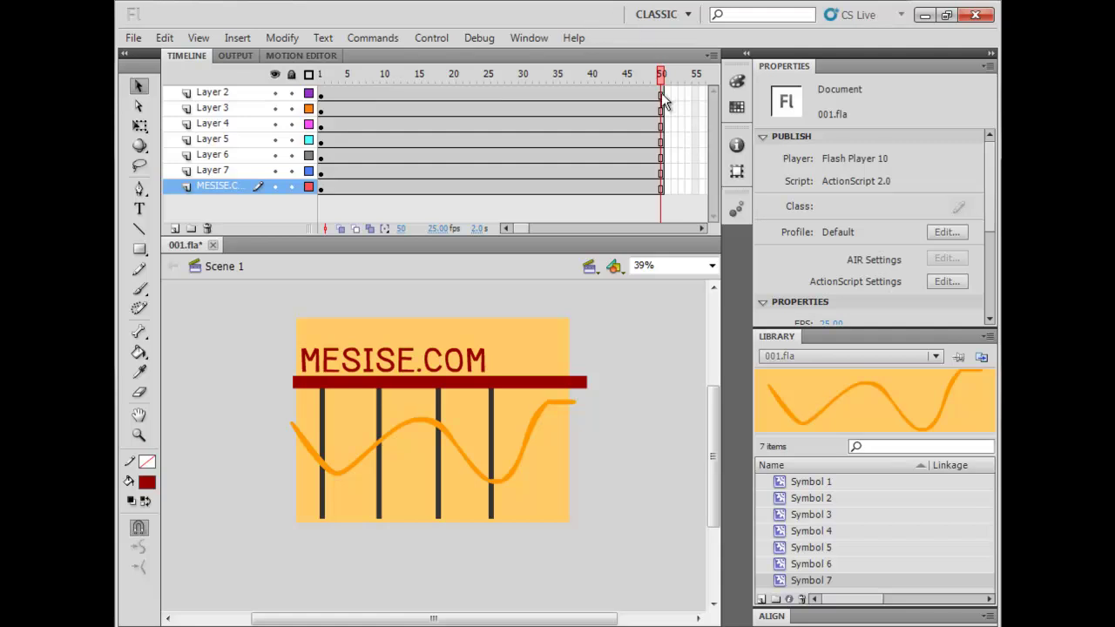
left_click_drag(661, 92, 661, 256)
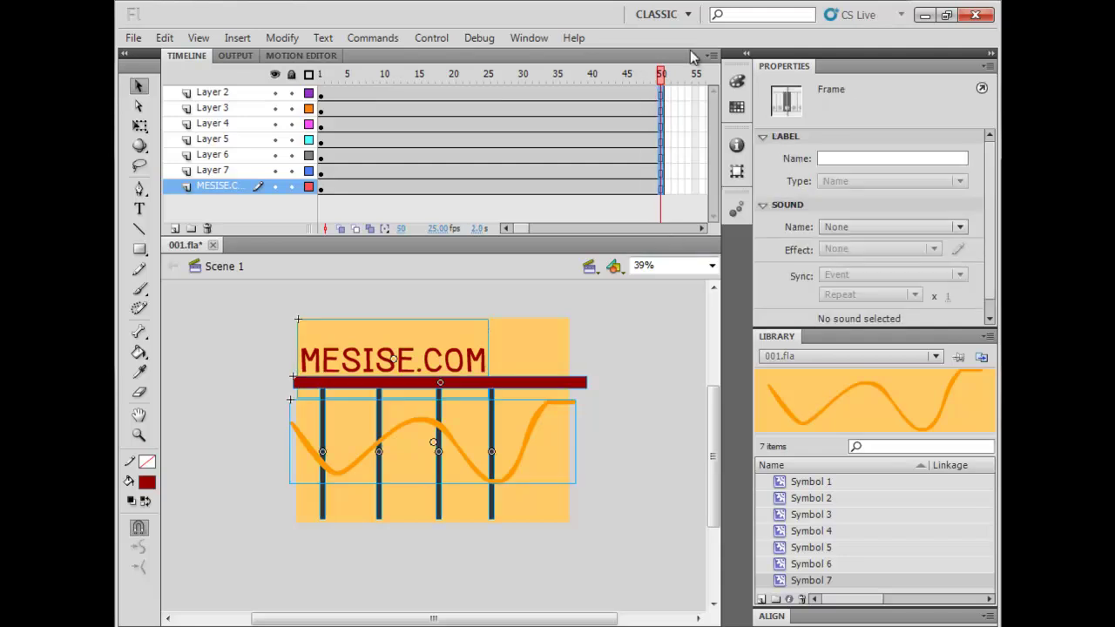
left_click(680, 169)
left_click_drag(660, 91, 660, 383)
mouse_move(683, 241)
left_mouse_down()
mouse_move(675, 301)
mouse_move(666, 226)
left_mouse_up()
left_click(640, 348)
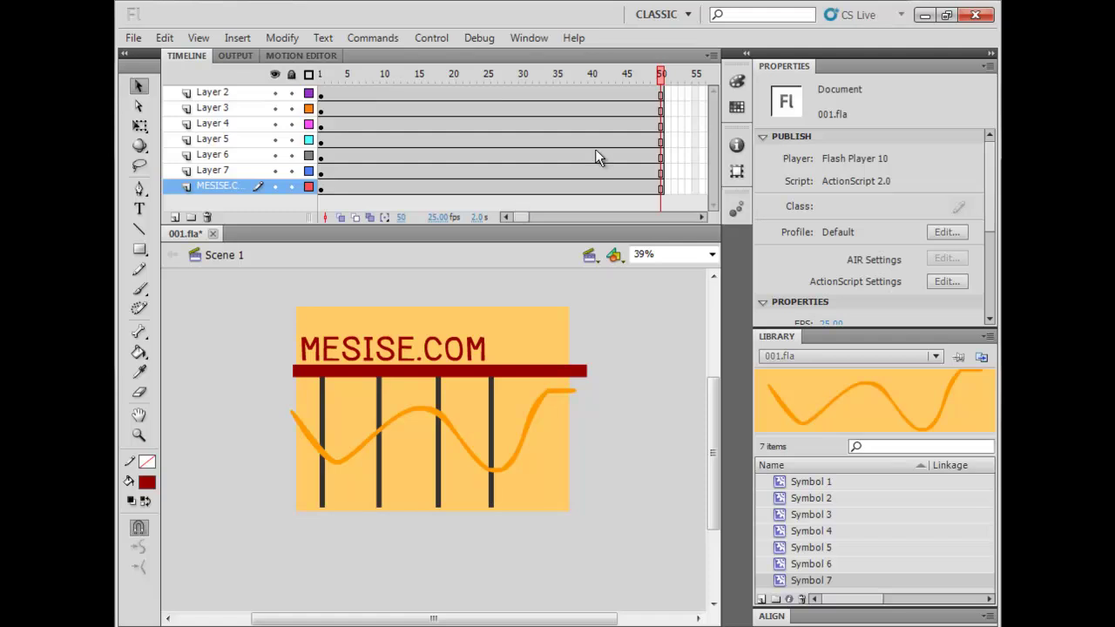
- Insert keyframes at frame 20 on all seven layers, from Layer 2 down to the MESISE.COM layer
left_click_drag(510, 79, 487, 122)
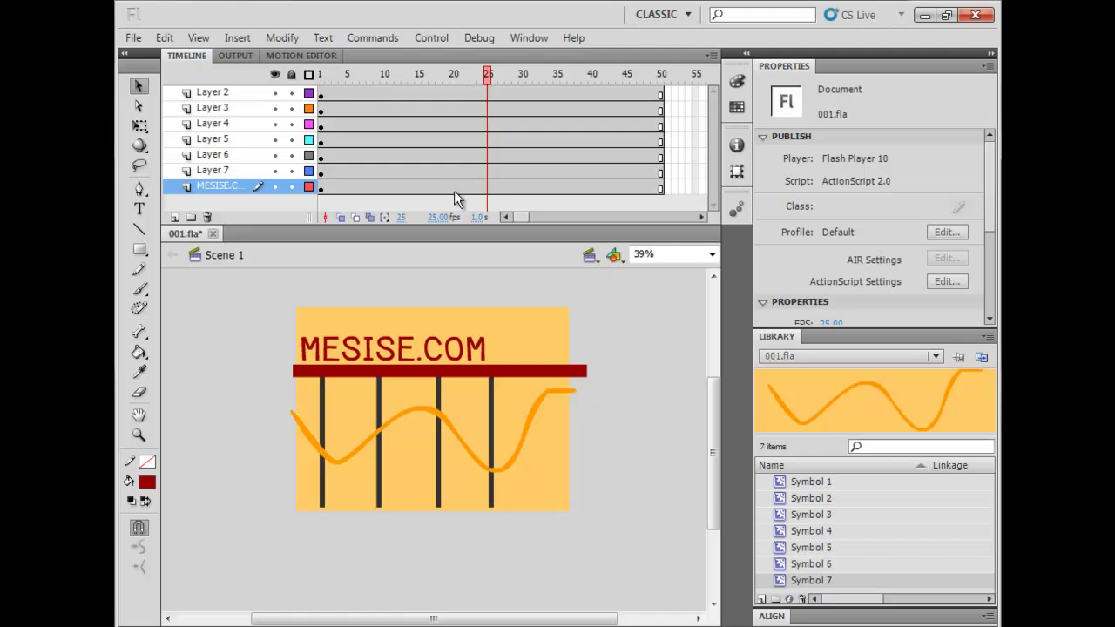
left_click_drag(454, 191, 456, 43)
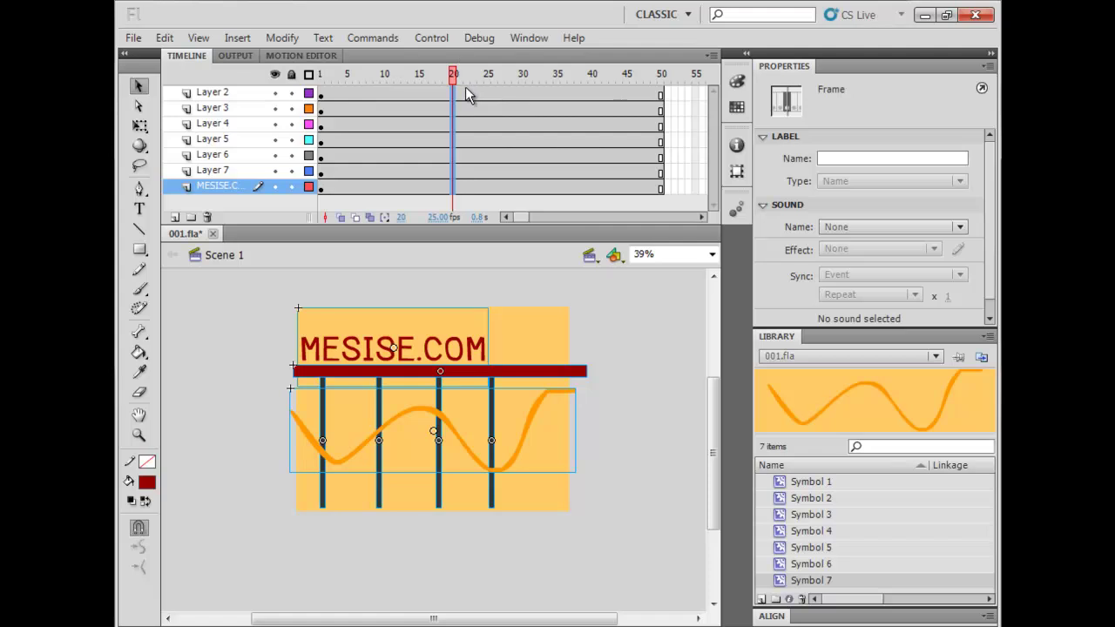
left_click(467, 123)
left_click_drag(451, 92, 450, 225)
left_click(452, 105)
left_click_drag(453, 91, 453, 170)
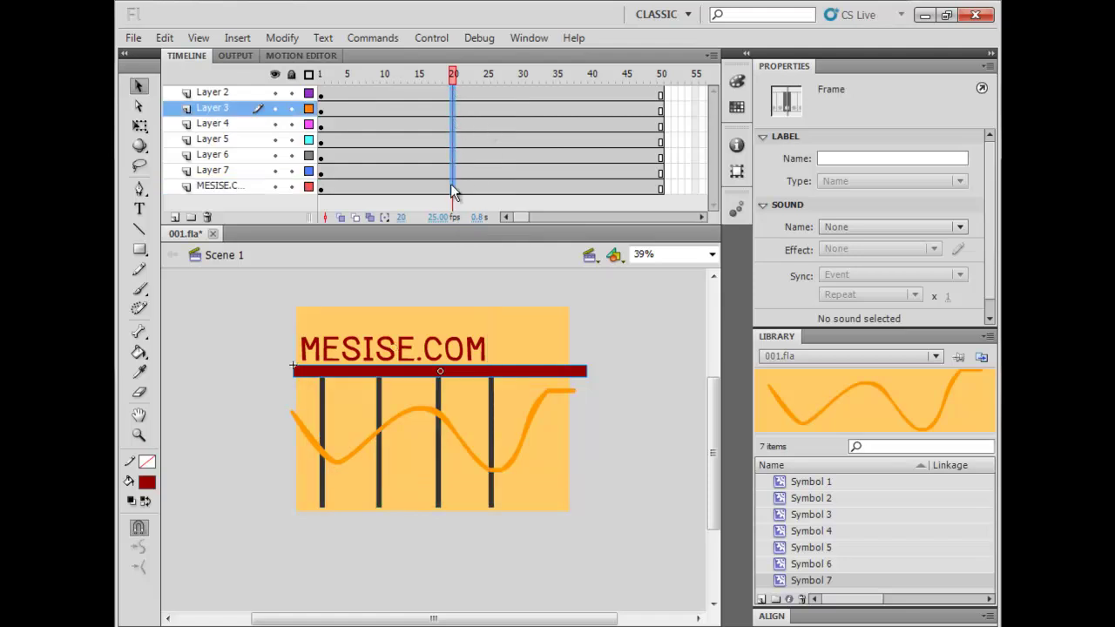
left_click_drag(450, 252, 449, 248)
left_click(464, 123)
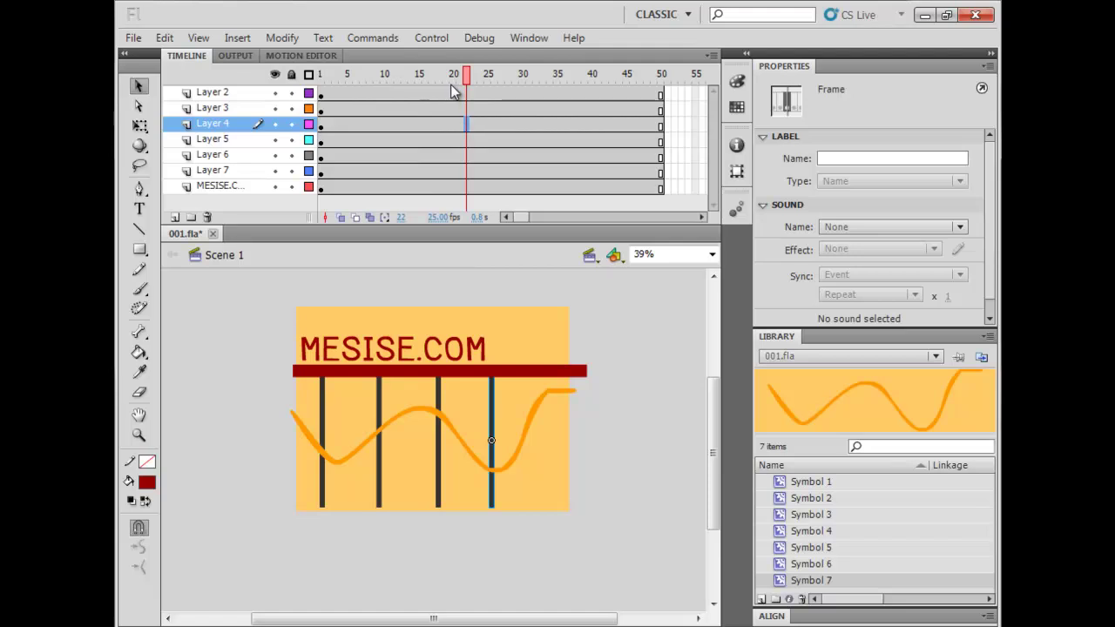
left_click(453, 84)
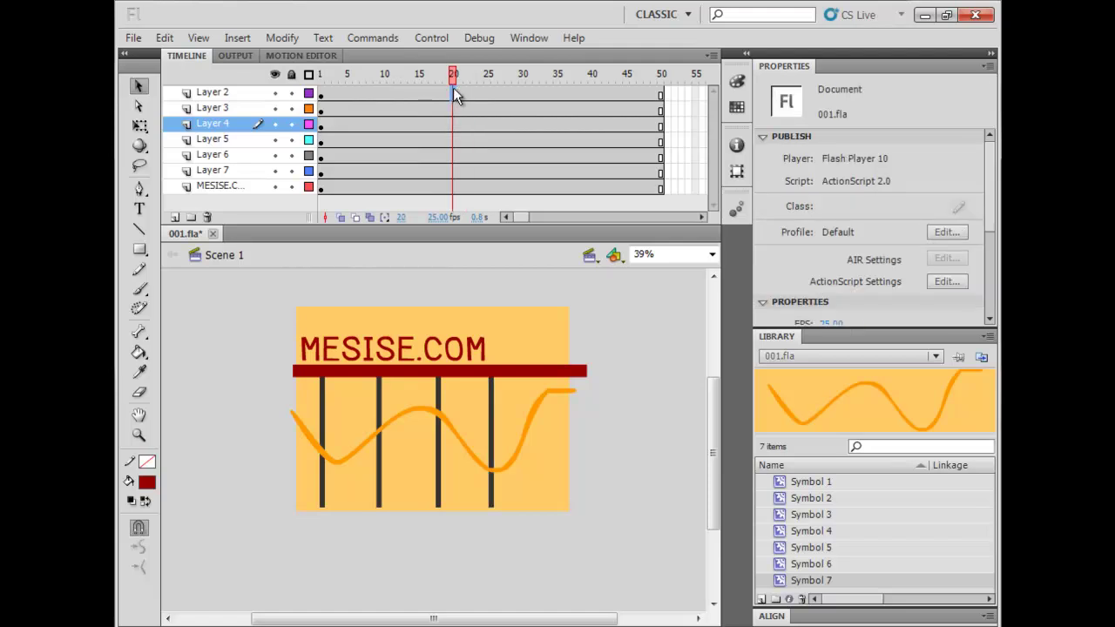
left_click_drag(459, 271, 455, 274)
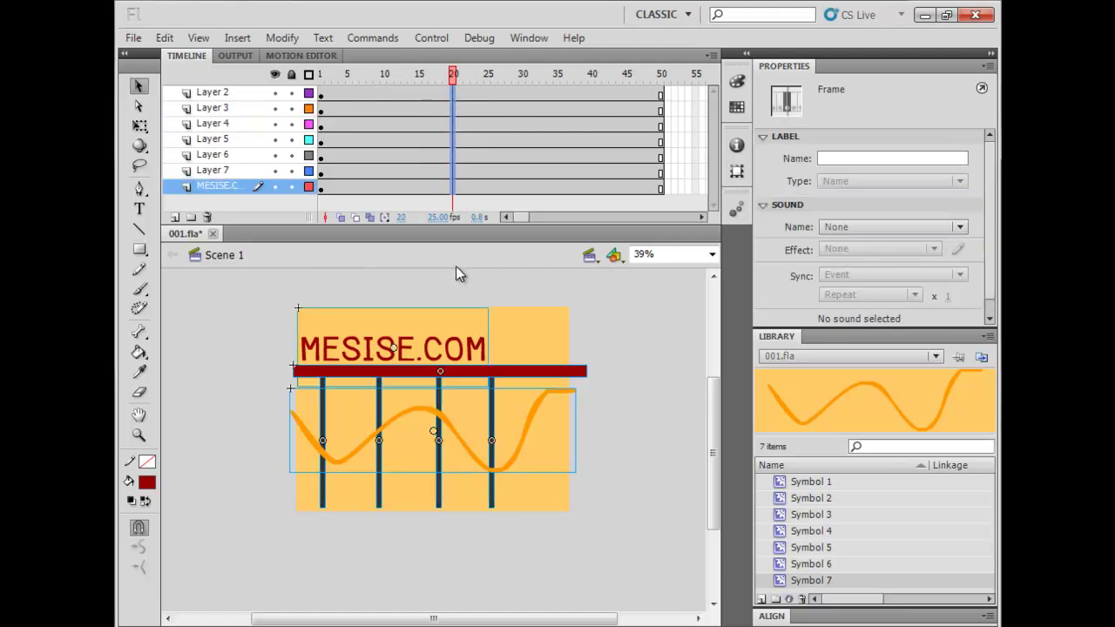
right_click(452, 162)
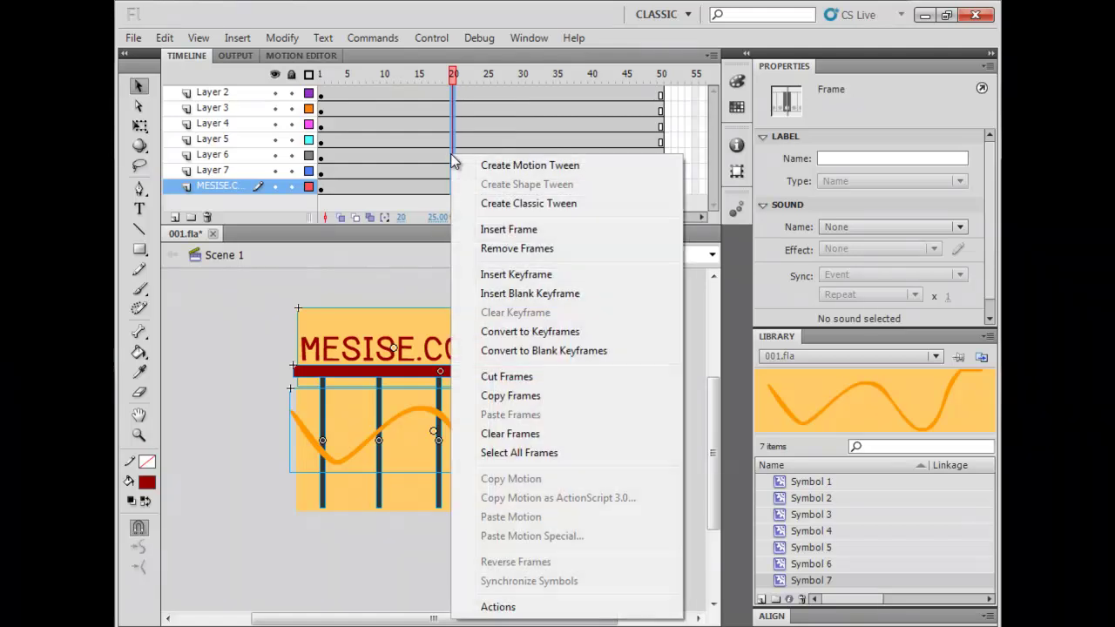
left_click(544, 275)
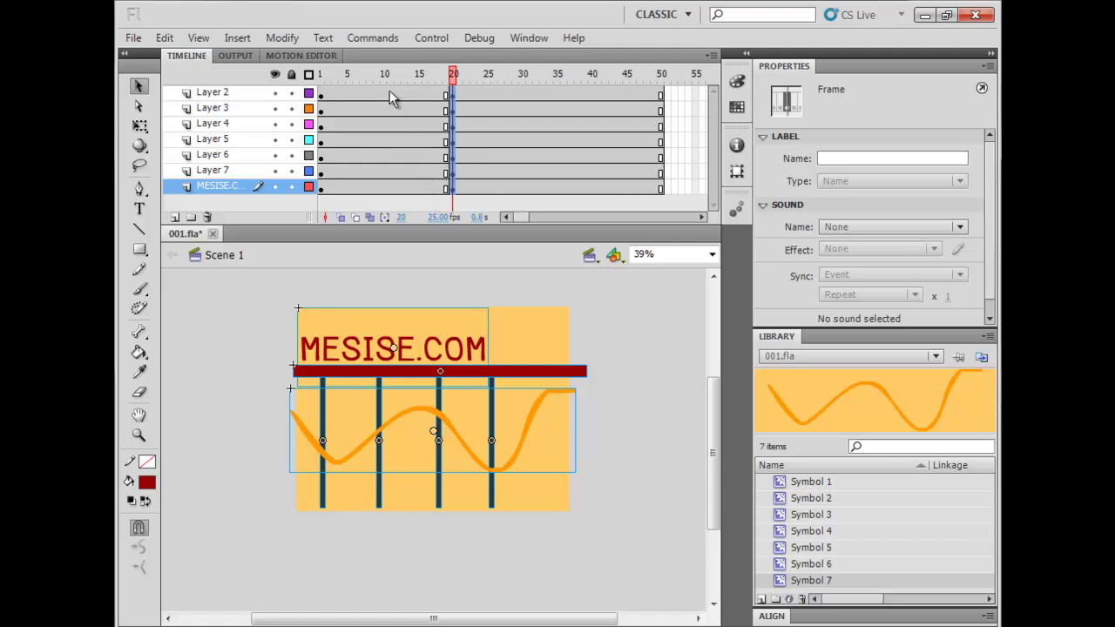
- Create classic tweens on all seven layers between the keyframes at frames 1 and 20
left_click_drag(357, 76, 320, 77)
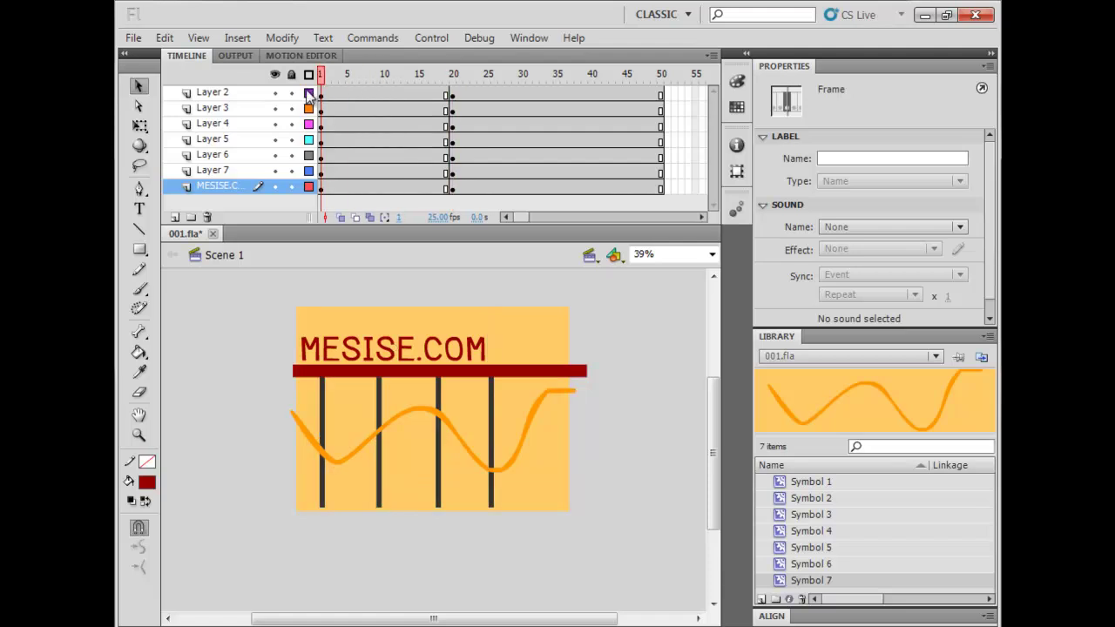
left_click_drag(420, 188, 337, 211)
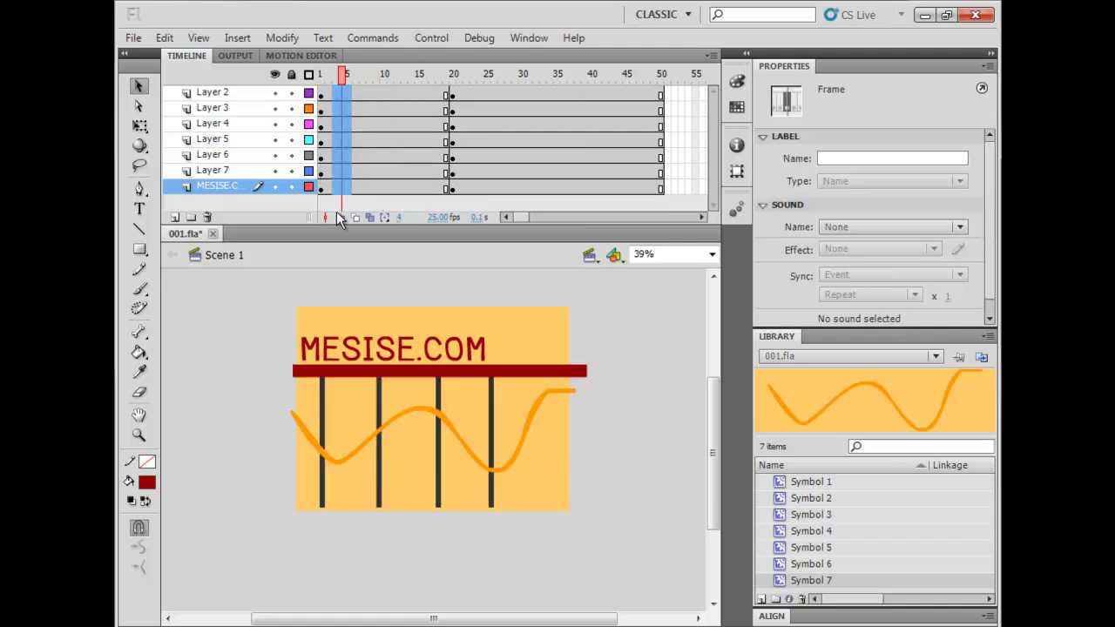
left_click_drag(320, 77, 387, 193)
left_click(412, 186)
left_click_drag(351, 95, 353, 239)
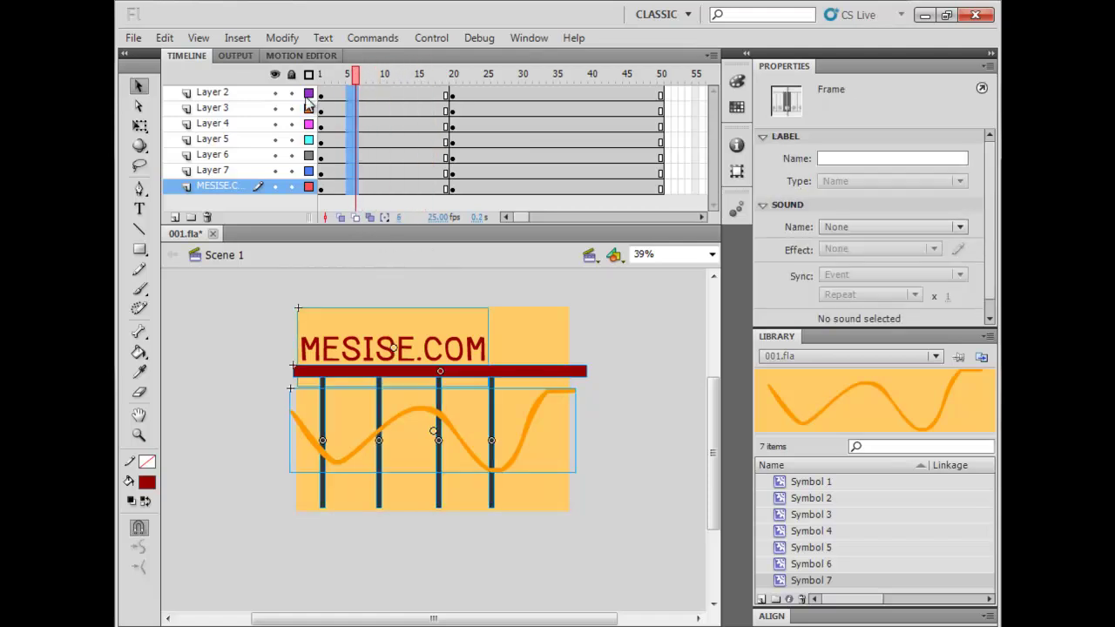
left_click_drag(421, 94, 349, 214)
right_click(391, 145)
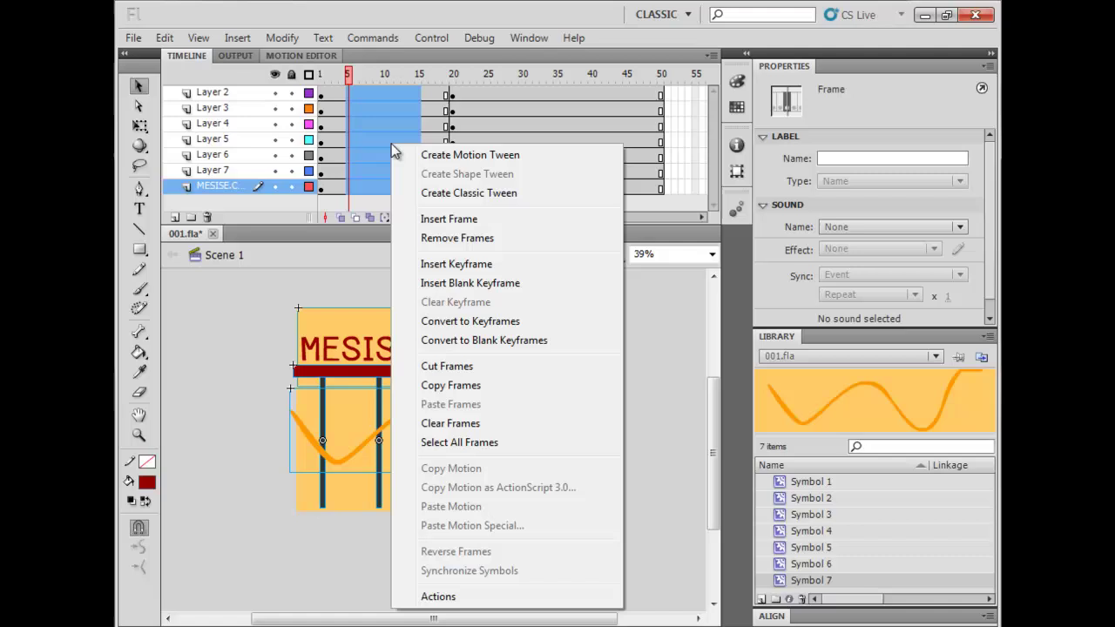
left_click(469, 194)
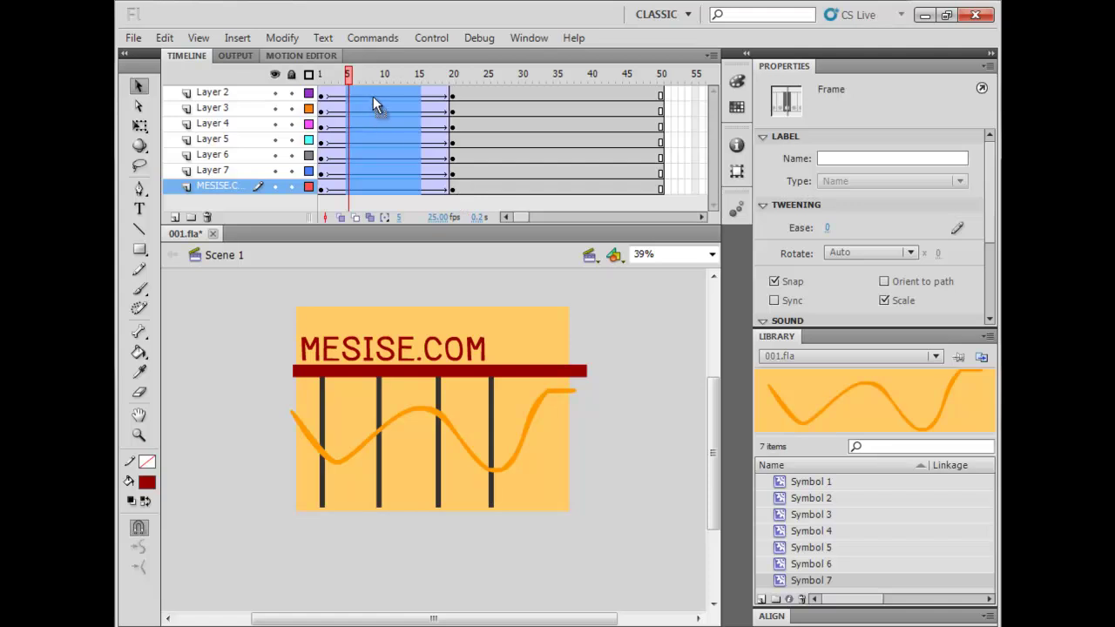
- At frame 1, move the MESISE.COM text left of the stage, the red bar right of it and the orange wave below it
left_click_drag(373, 74, 320, 93)
left_click(534, 290)
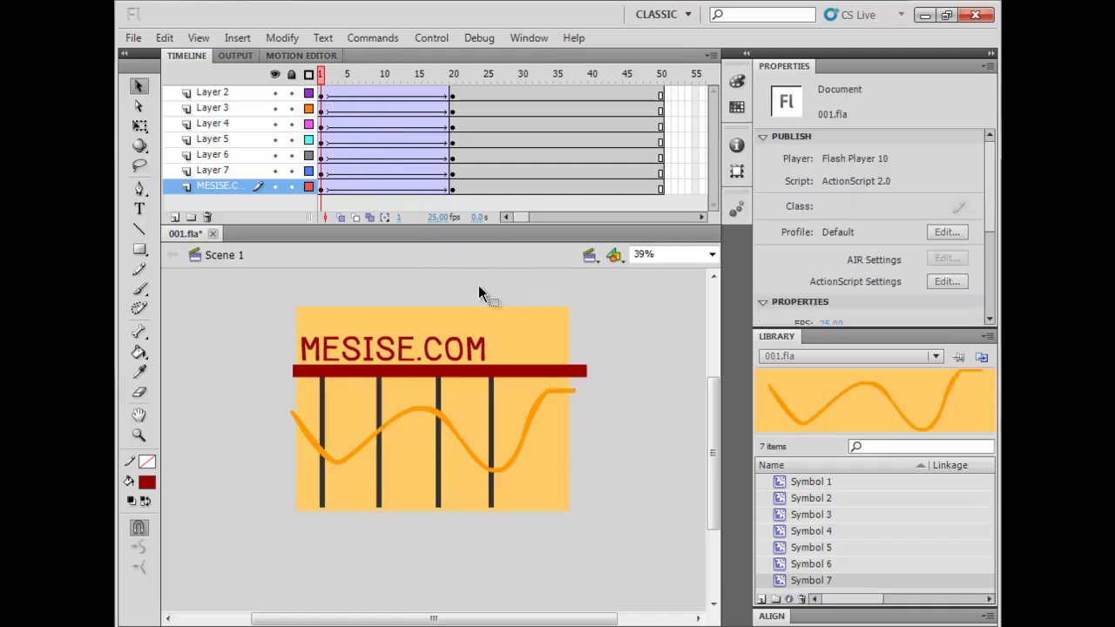
left_click_drag(487, 353, 270, 333)
left_click_drag(305, 371, 642, 382)
left_click_drag(547, 393, 552, 549)
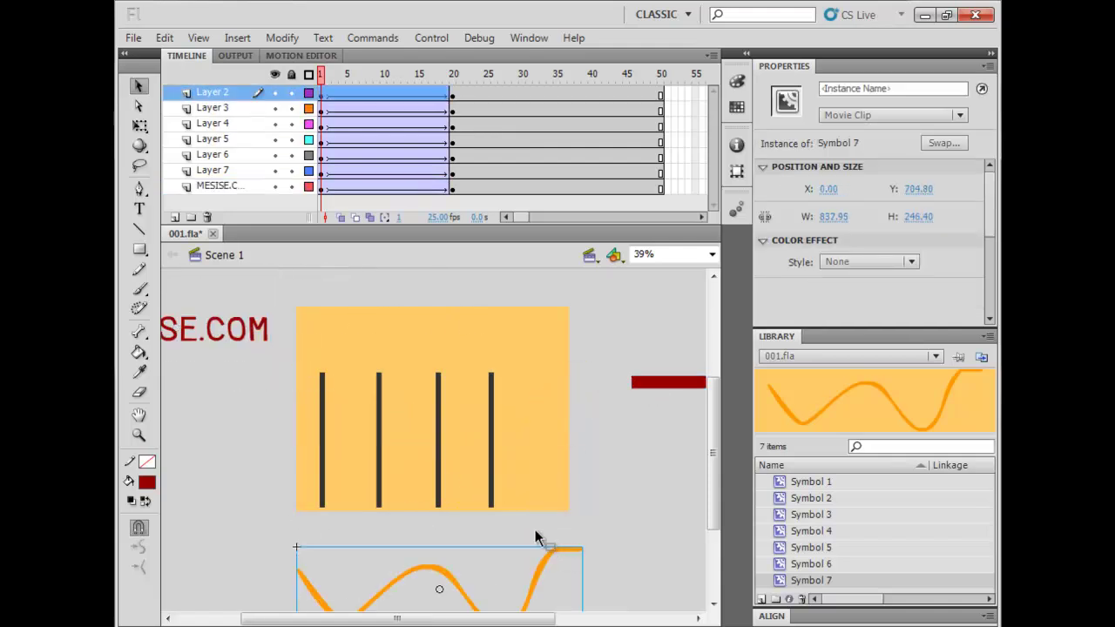
- At frame 1, move the vertical bars off stage: Layer 4 to the right, Layer 7 to the lower left, Layer 6 above and Layer 5 below
left_click_drag(527, 473, 605, 432)
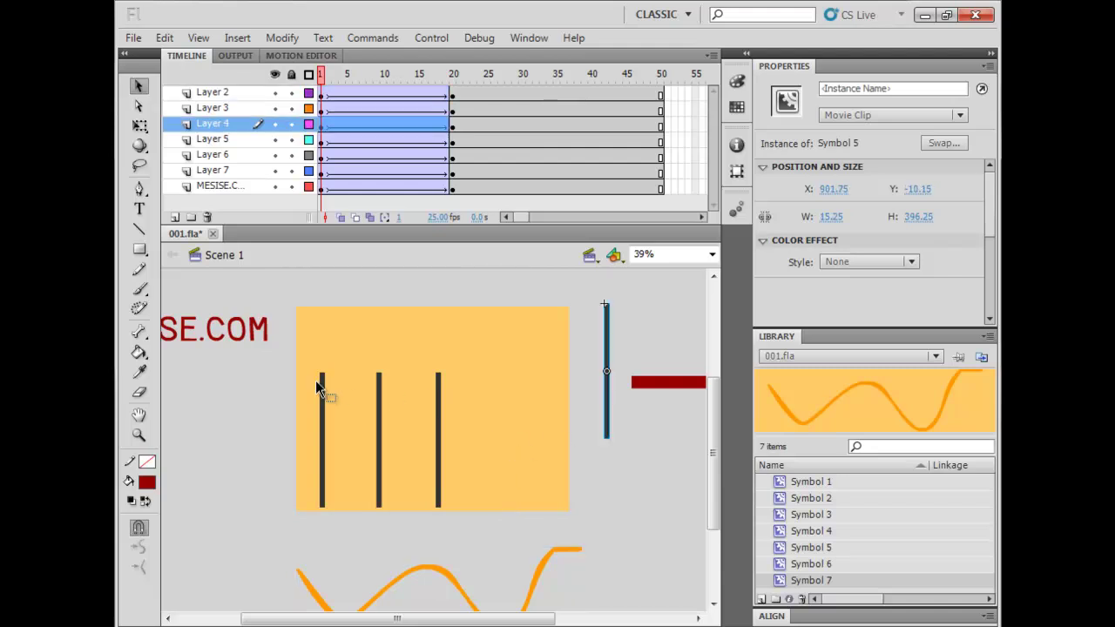
left_click_drag(326, 404, 241, 538)
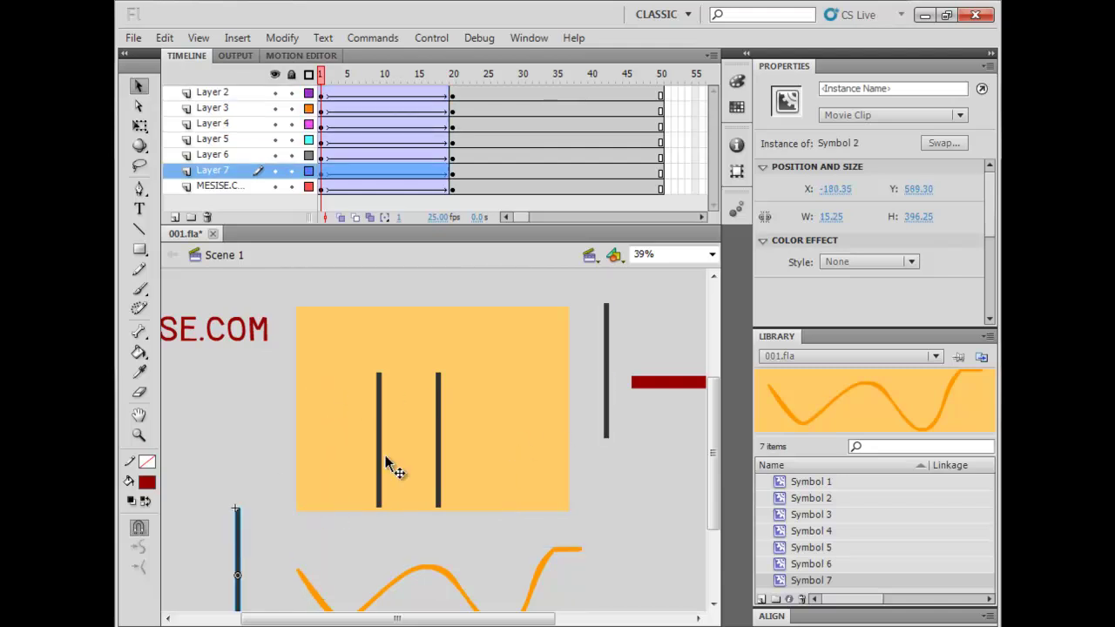
left_click_drag(377, 504, 375, 286)
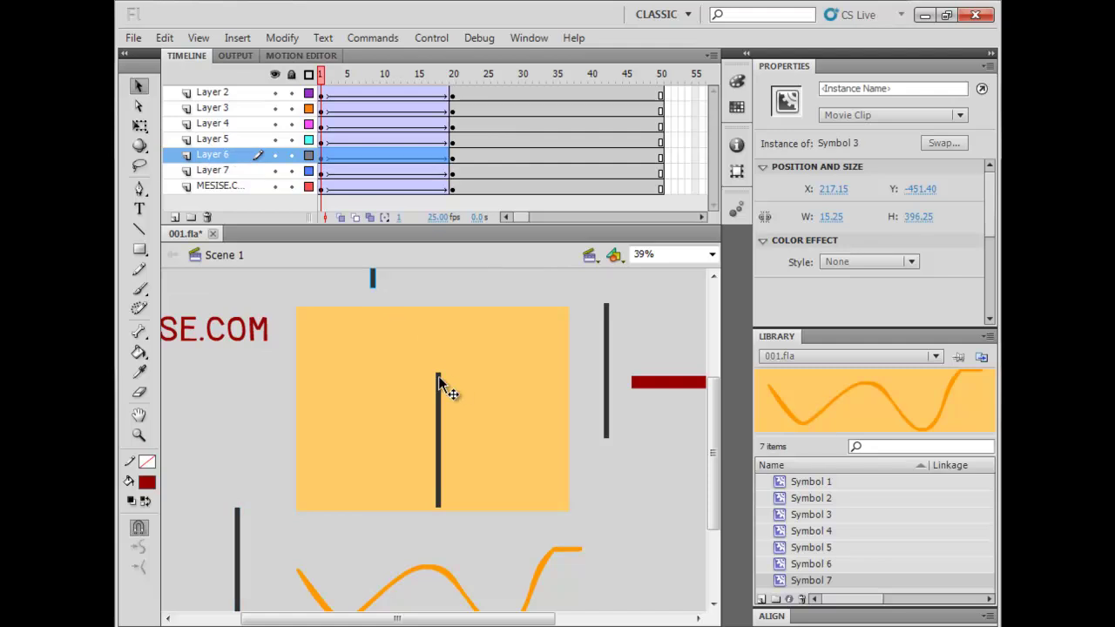
left_click_drag(441, 381, 445, 548)
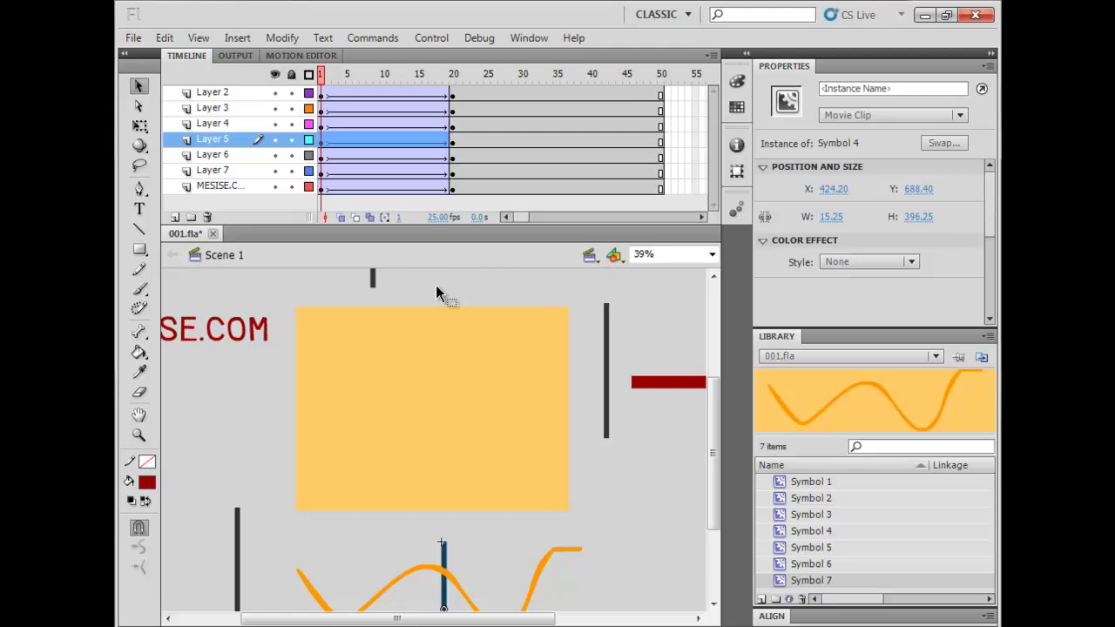
- Test the movie to check the tweened entrance, close the preview and set the stage magnification to Fit in Window
key("ctrl+Return")
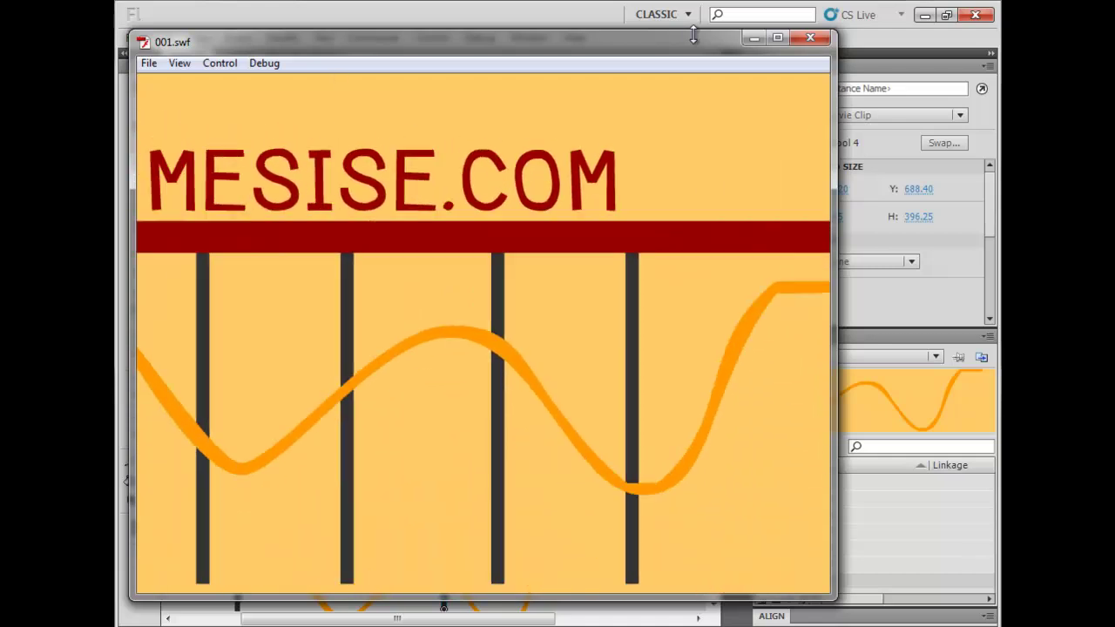
left_click(810, 37)
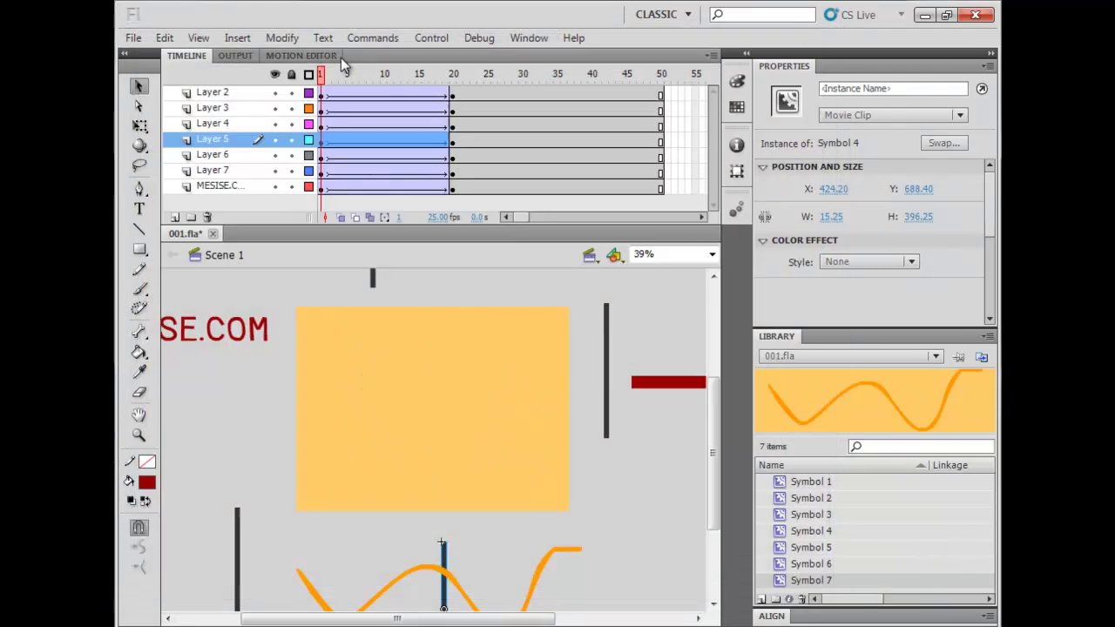
left_click(240, 423)
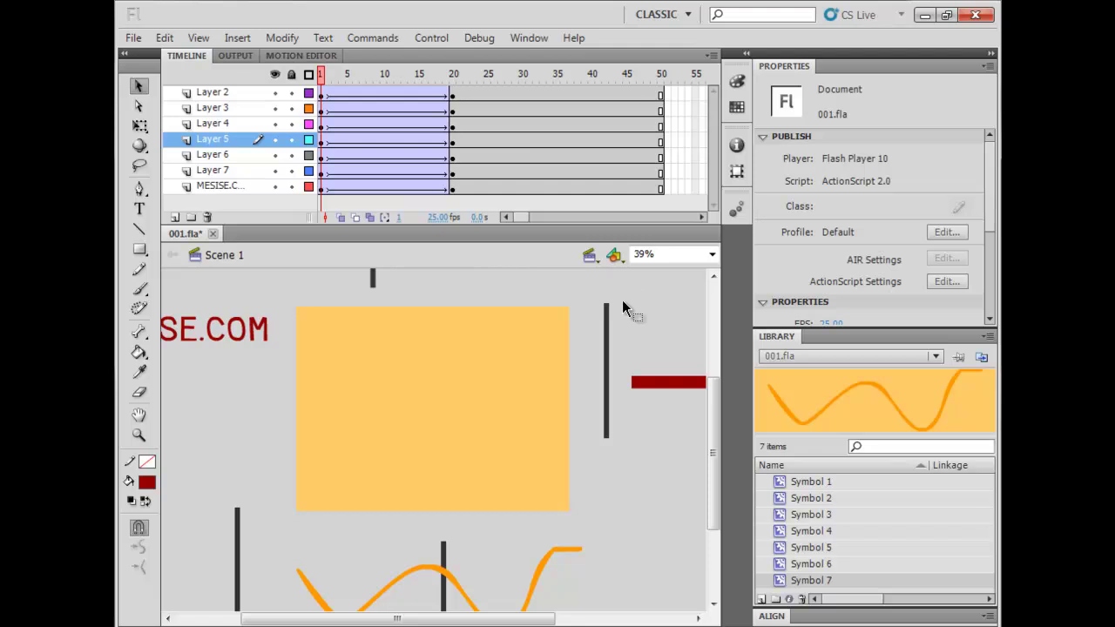
left_click(712, 254)
left_click(688, 271)
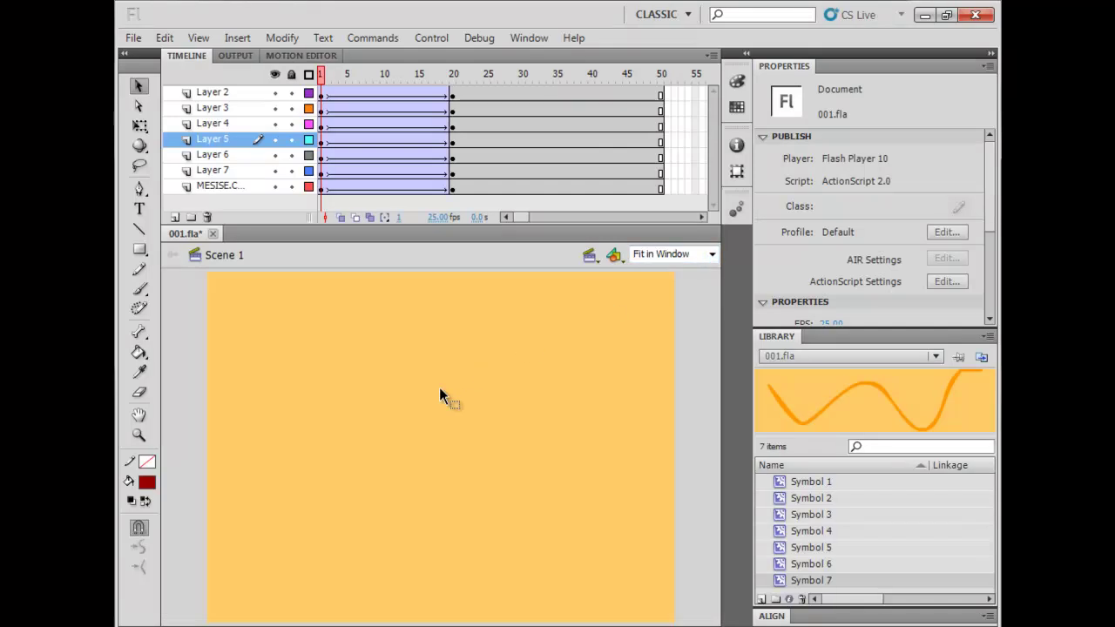